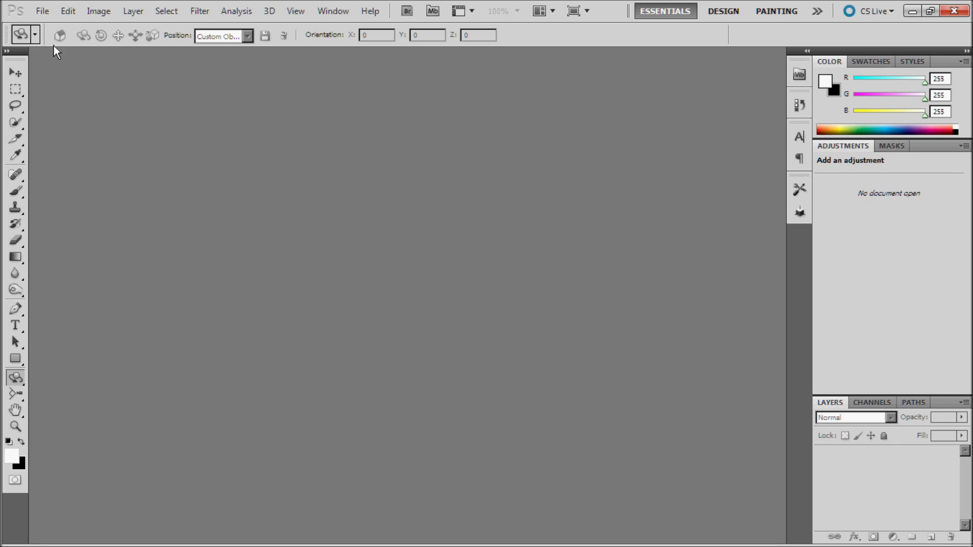
Open Photoshop's File menu while no document is open.
left_click(40, 14)
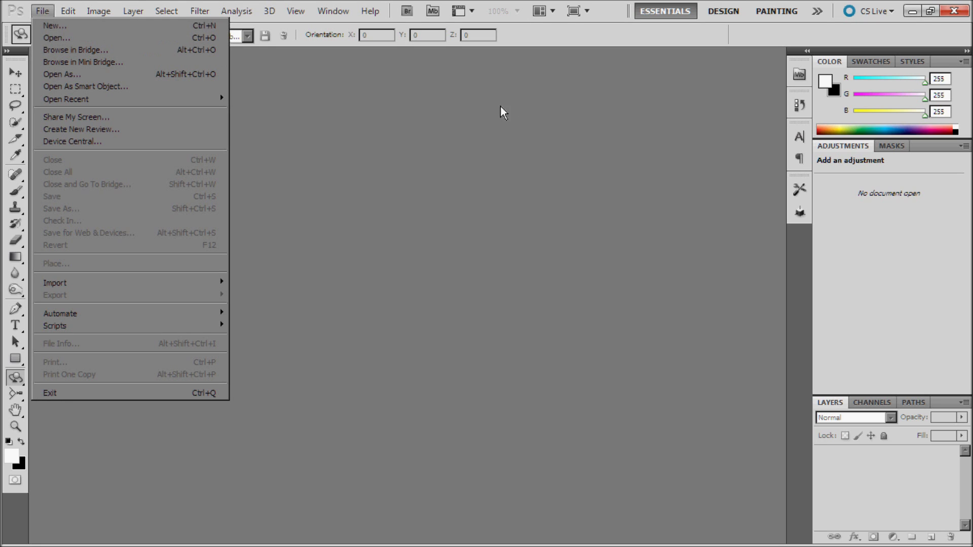
Create a 256×256 transparent document and place the pinkie_pie creeper PNG into it.
key("ctrl+n")
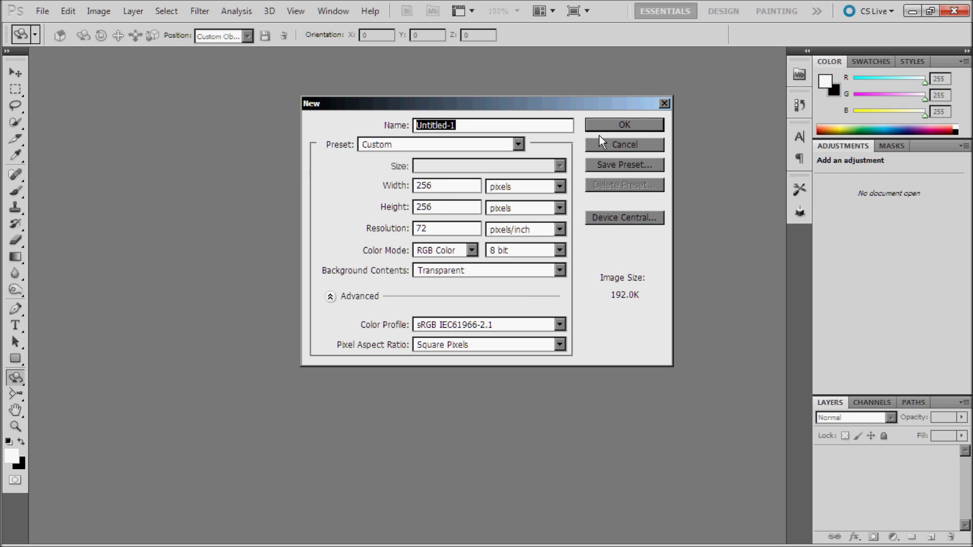
left_click(623, 124)
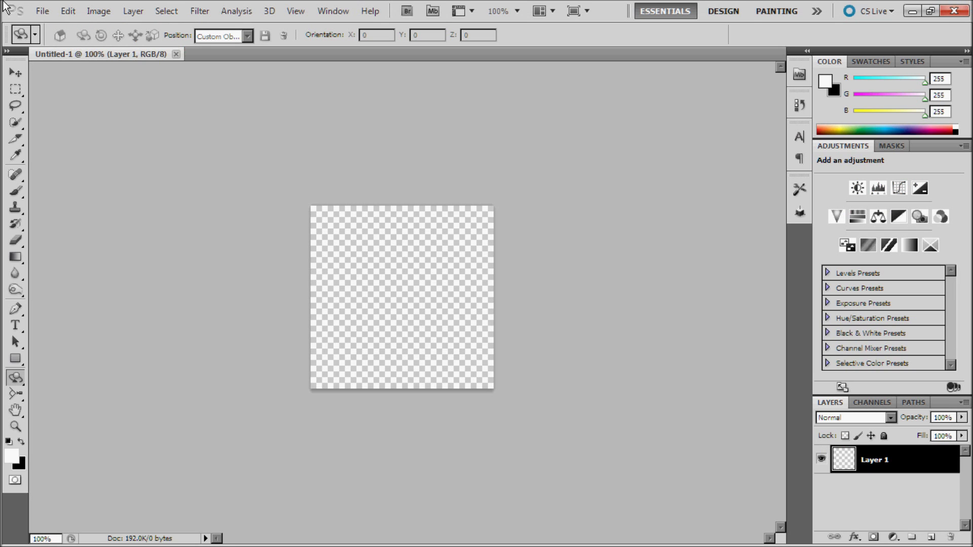
left_click(43, 11)
left_click(183, 264)
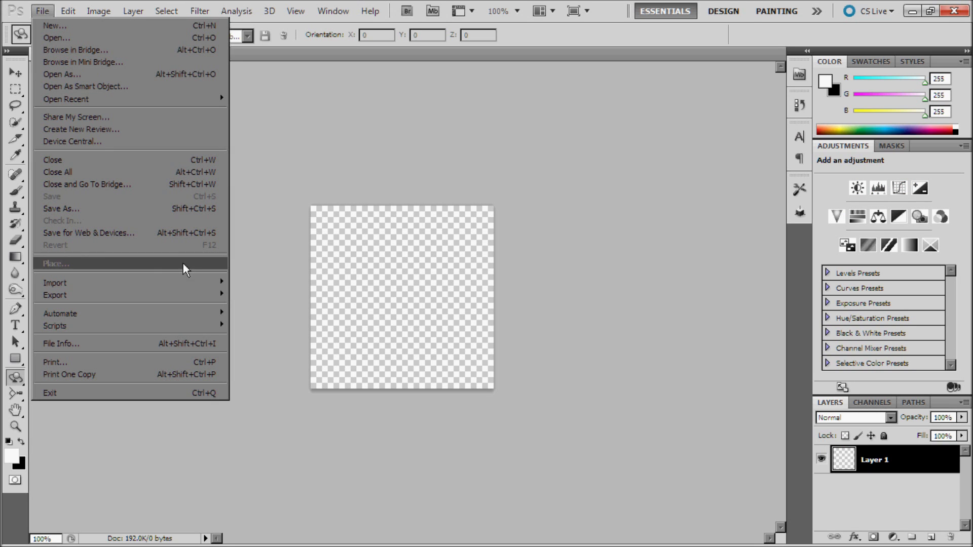
left_click(407, 161)
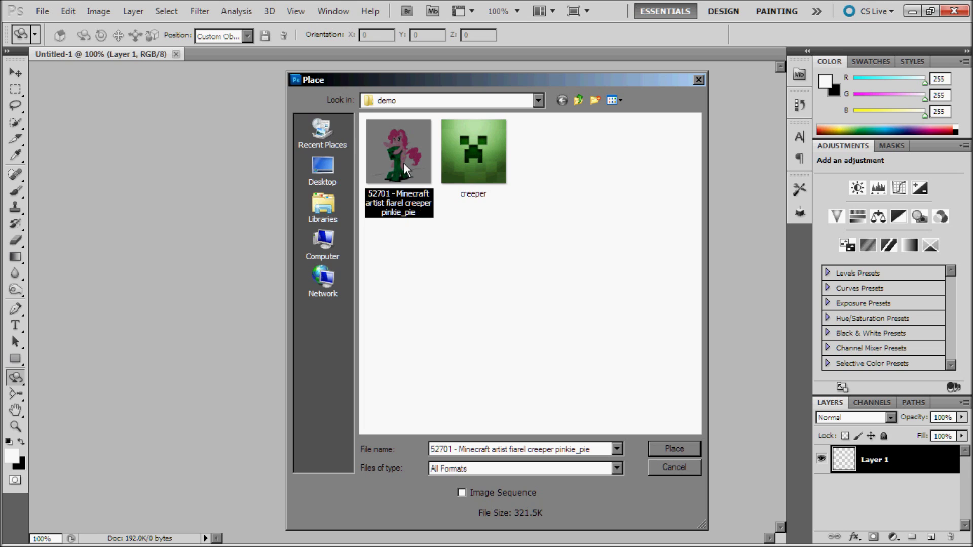
left_click(447, 235)
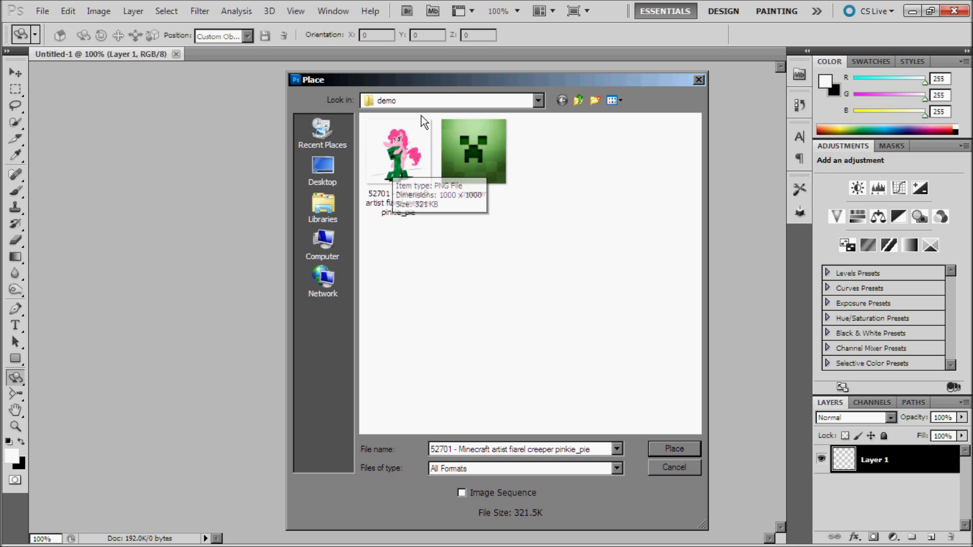
mouse_move(398, 152)
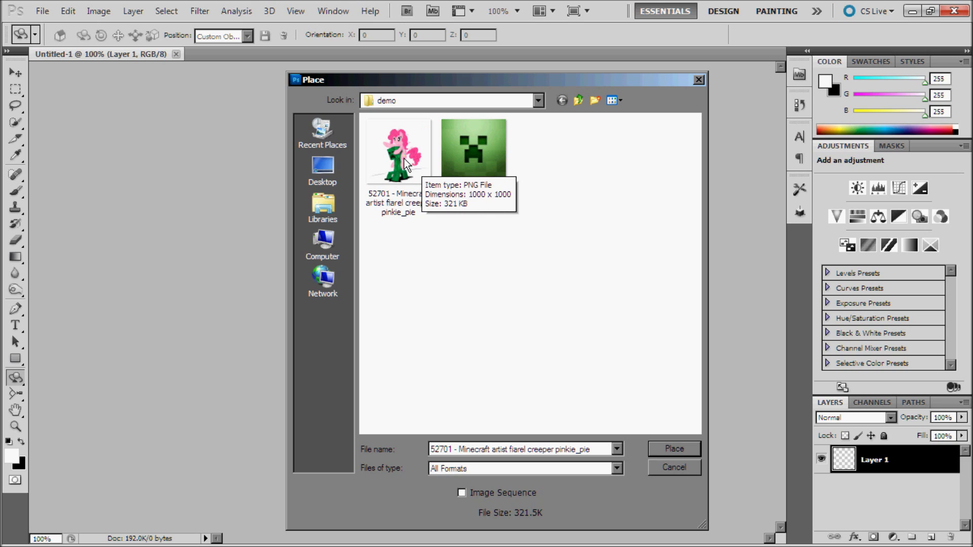
double_click(405, 163)
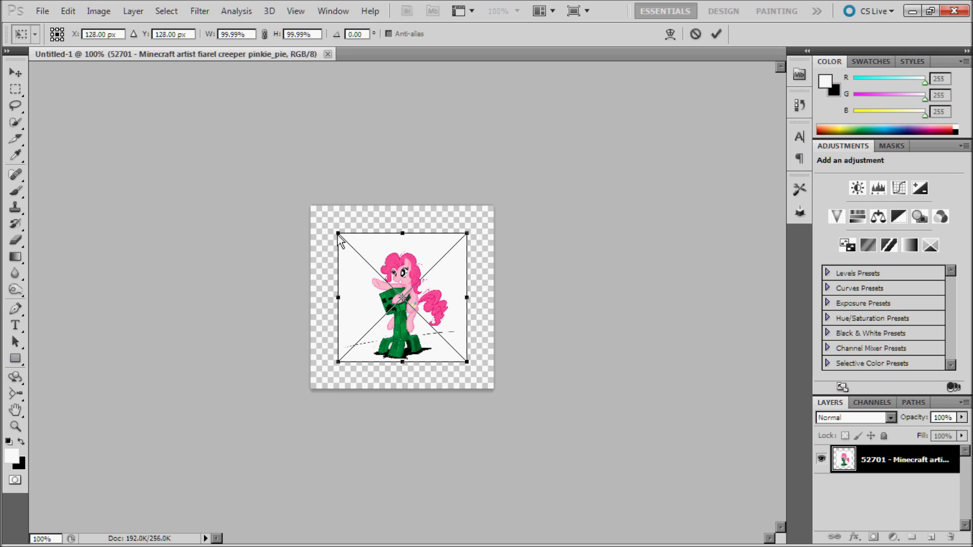
Scale the placed pinkie_pie image out to the canvas corners and commit the transform.
left_click_drag(338, 234, 305, 213)
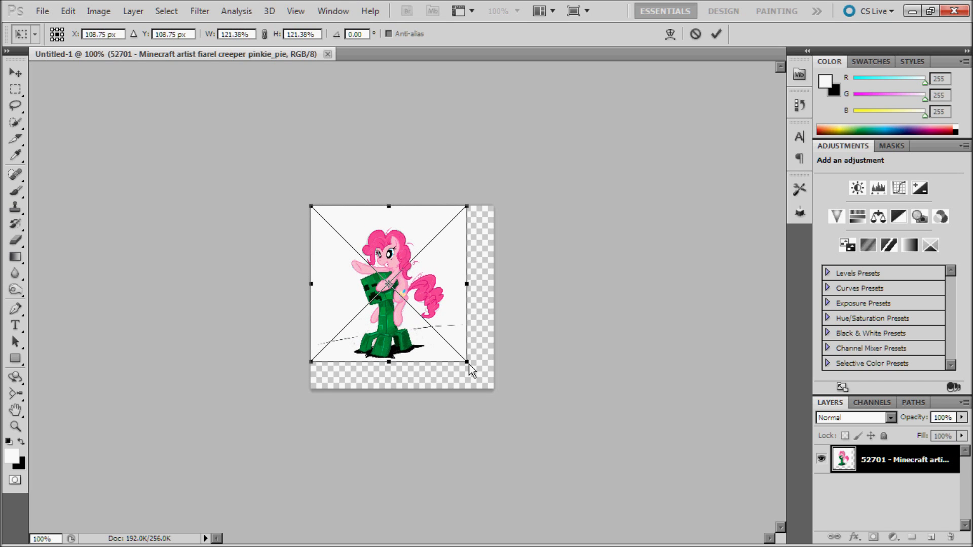
left_click_drag(469, 364, 497, 391)
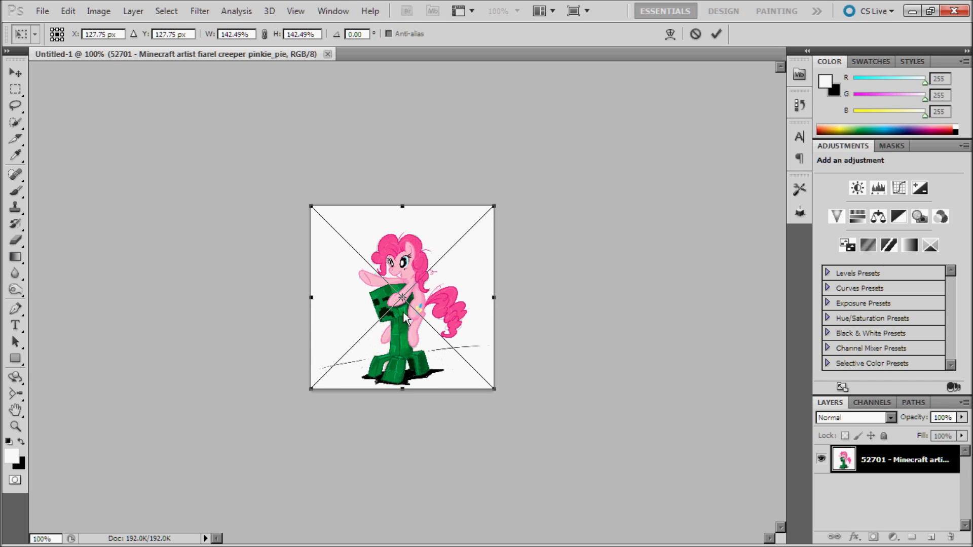
key("Return")
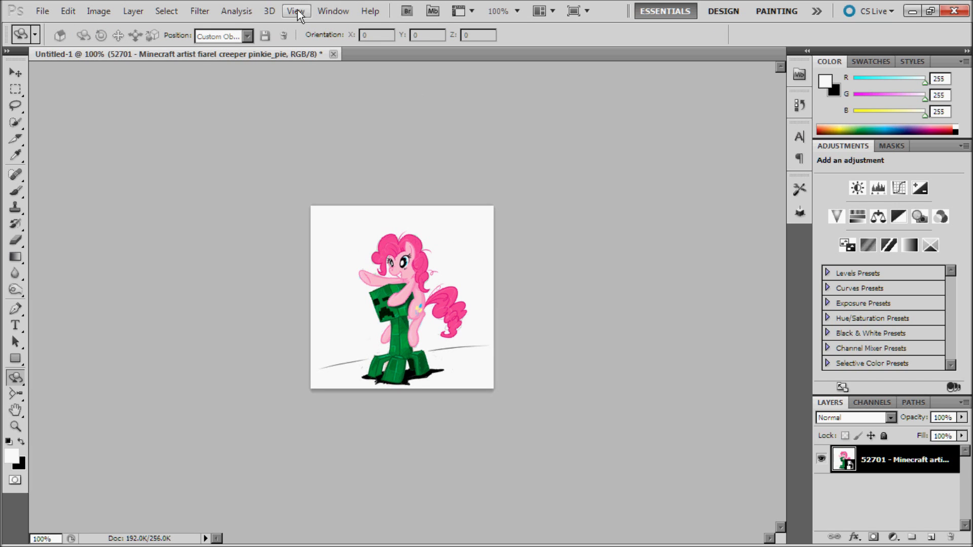
Convert the pinkie_pie layer into a 3D Spherical Panorama shape.
left_click(270, 12)
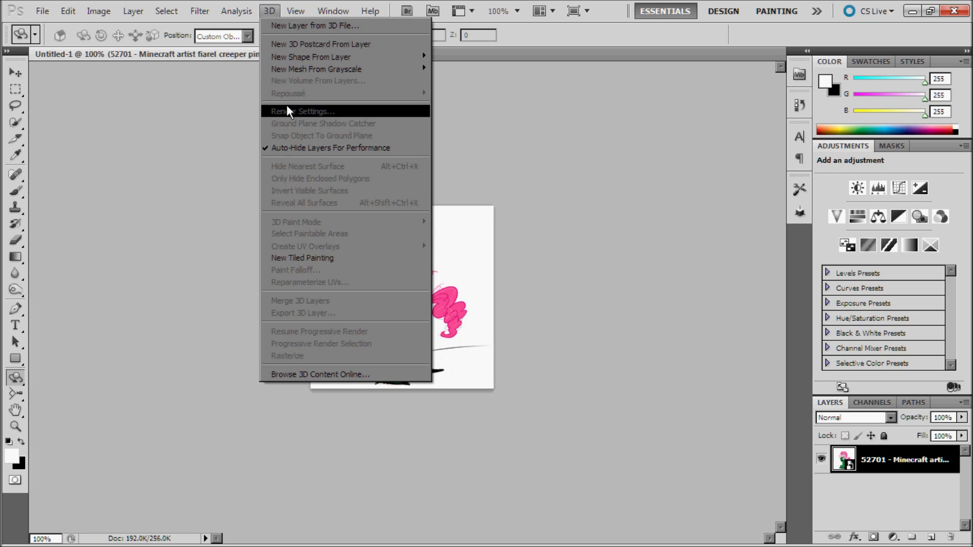
mouse_move(311, 57)
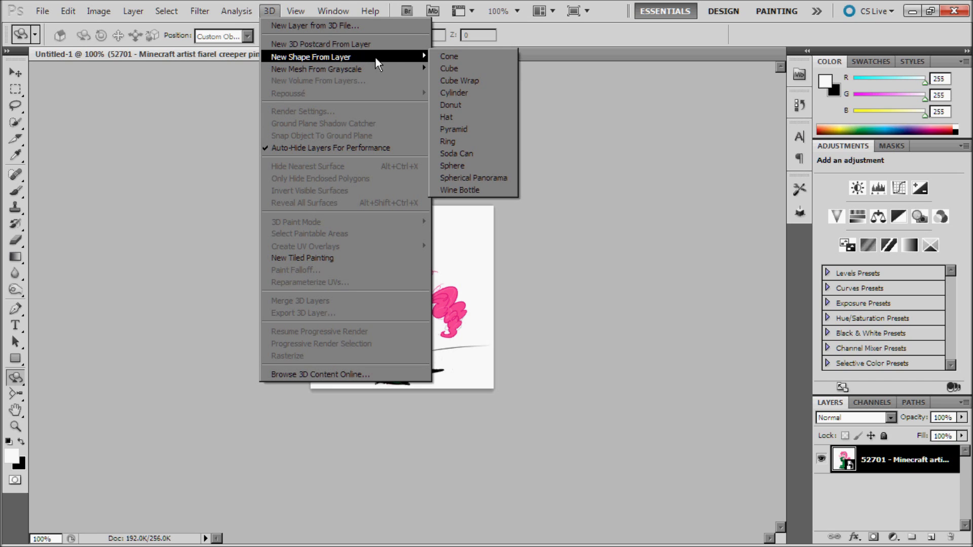
left_click(488, 179)
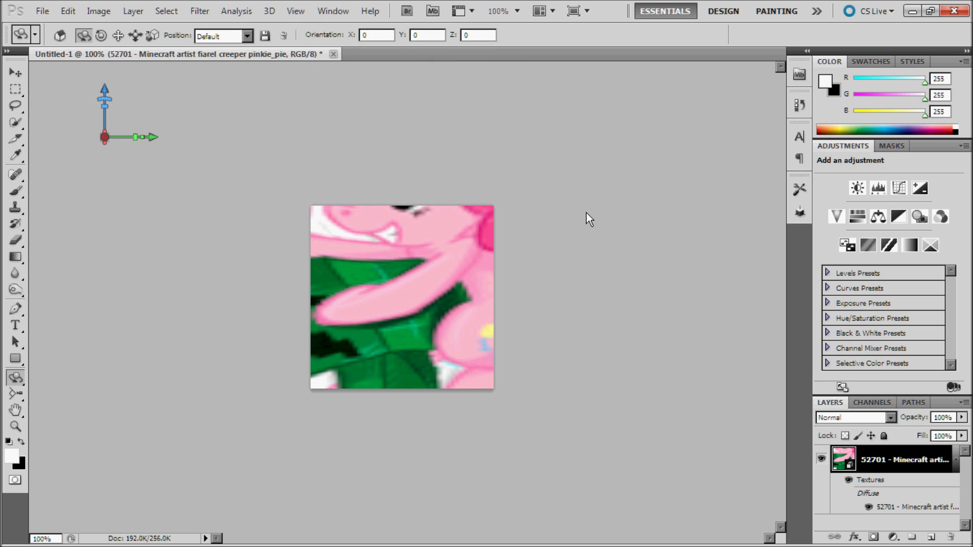
Set the 3D camera's Field Of View to 90 in the Scene panel.
left_click(799, 215)
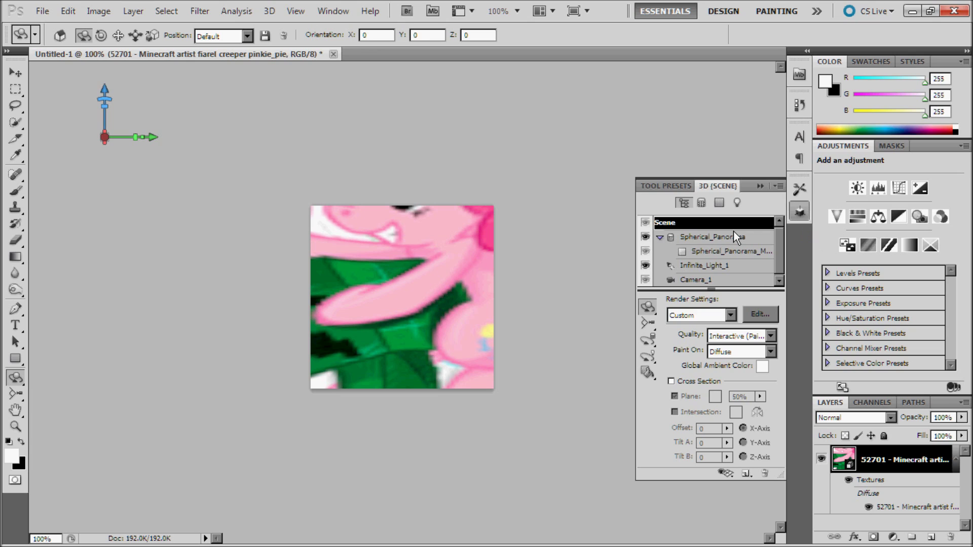
left_click(647, 323)
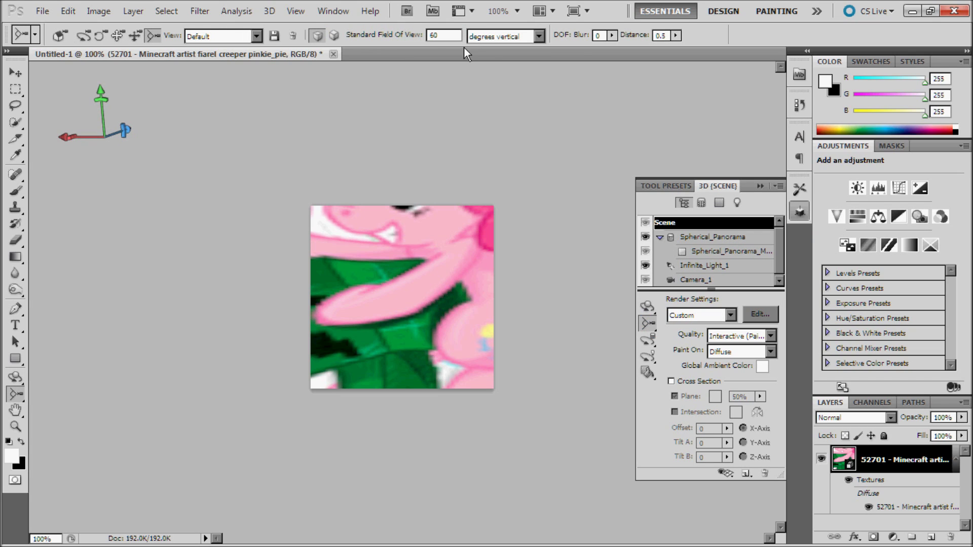
left_click(445, 37)
type("9")
type("0")
key("Return")
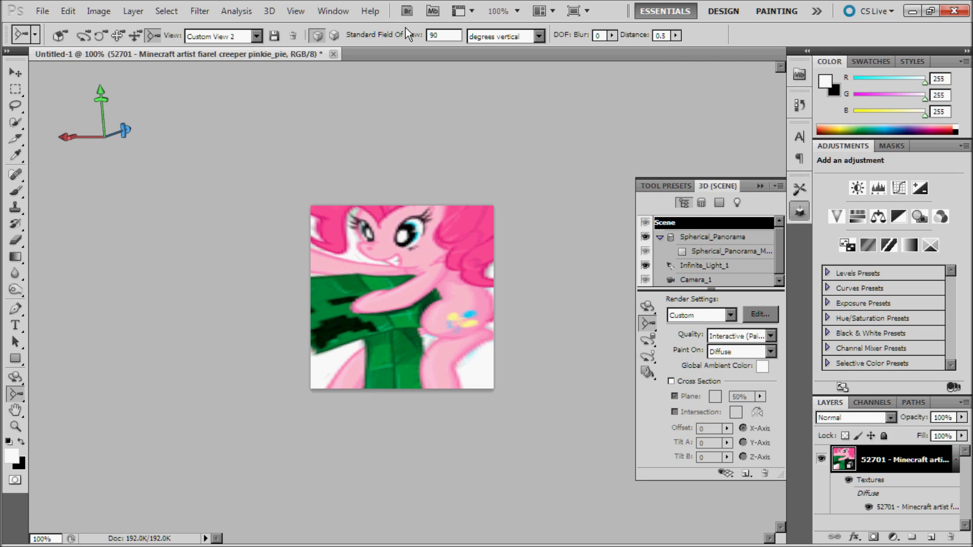
Rotate the panorama object to 90 degrees on the Z axis.
left_click(645, 303)
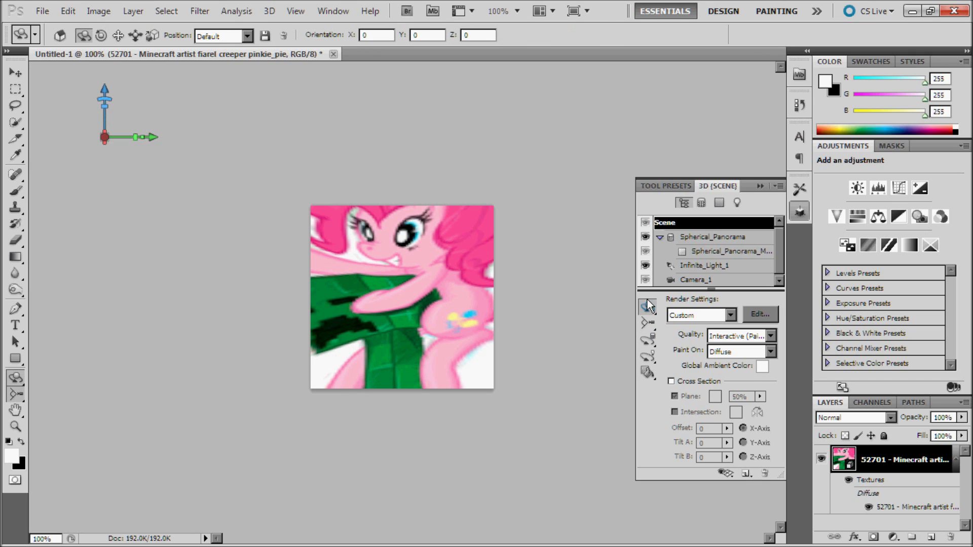
left_click(477, 36)
type("90")
key("Return")
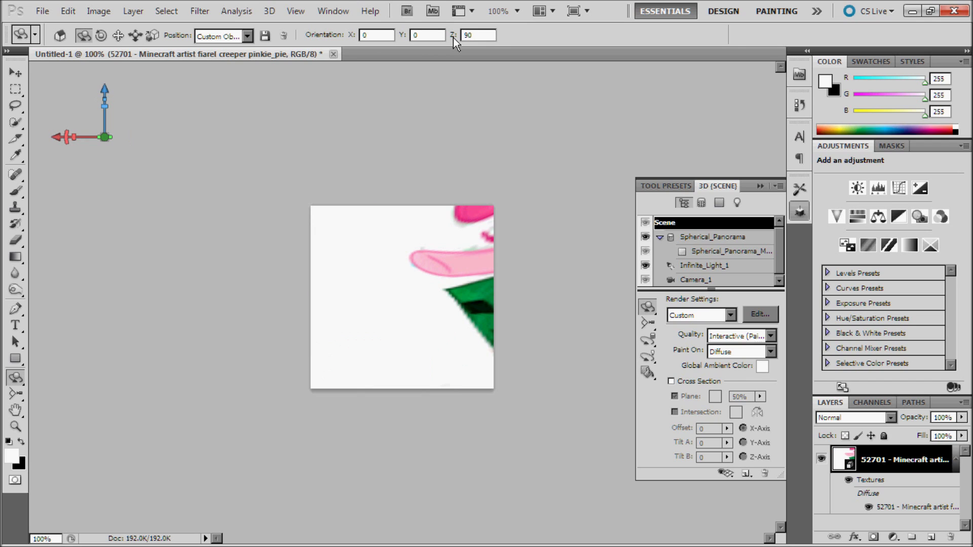
left_click(42, 11)
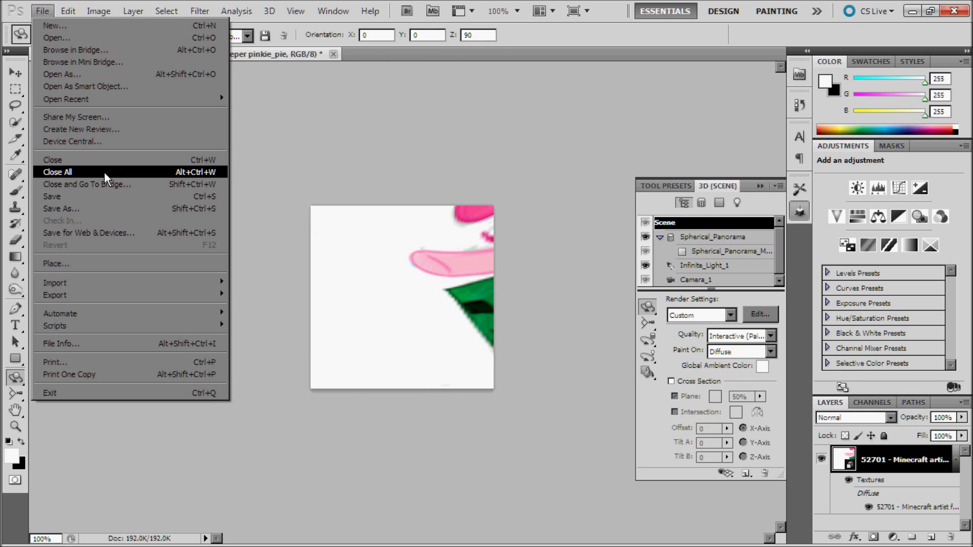
Export the view via Save for Web as panorama0 in %appdata%\.minecraft\texturepacks.
left_click(124, 231)
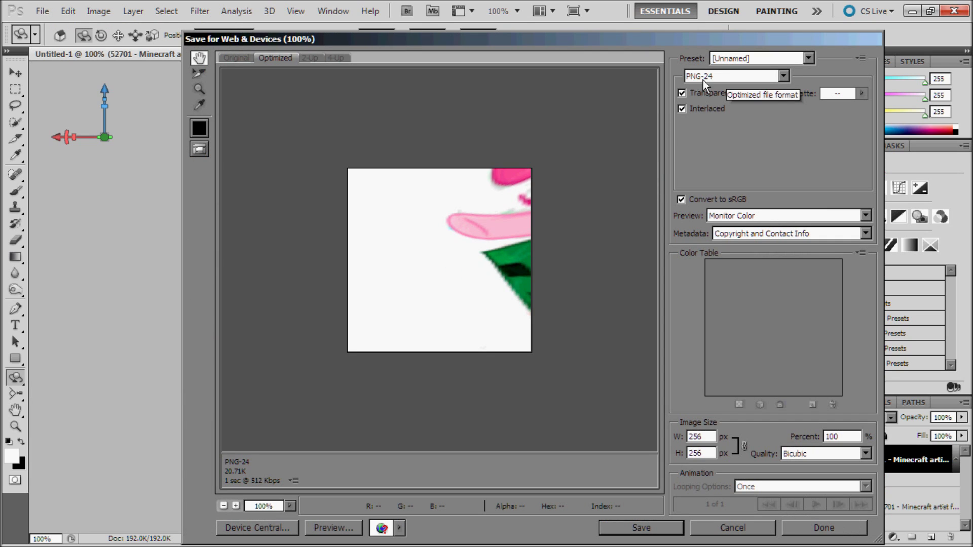
left_click(630, 524)
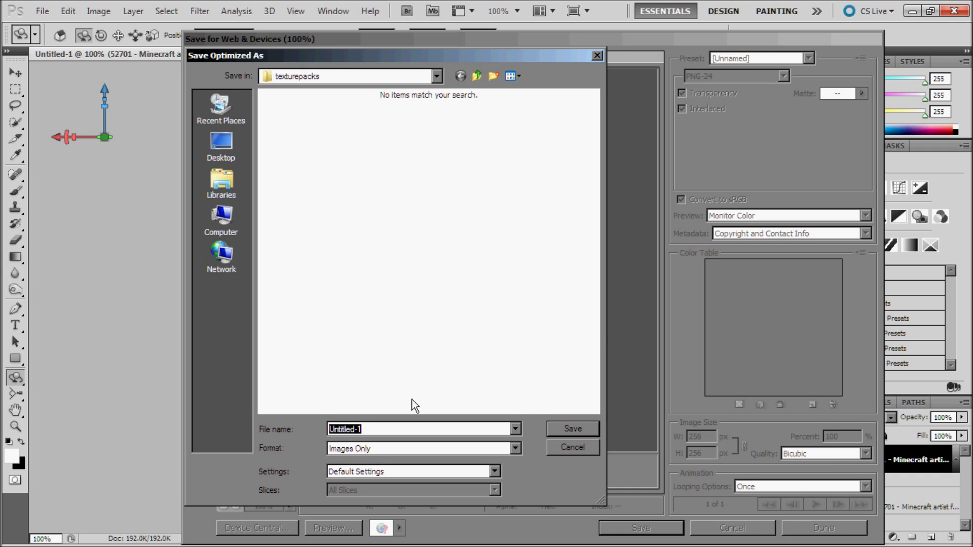
type("%%")
key("Left")
type("appd")
type("ata")
key("Return")
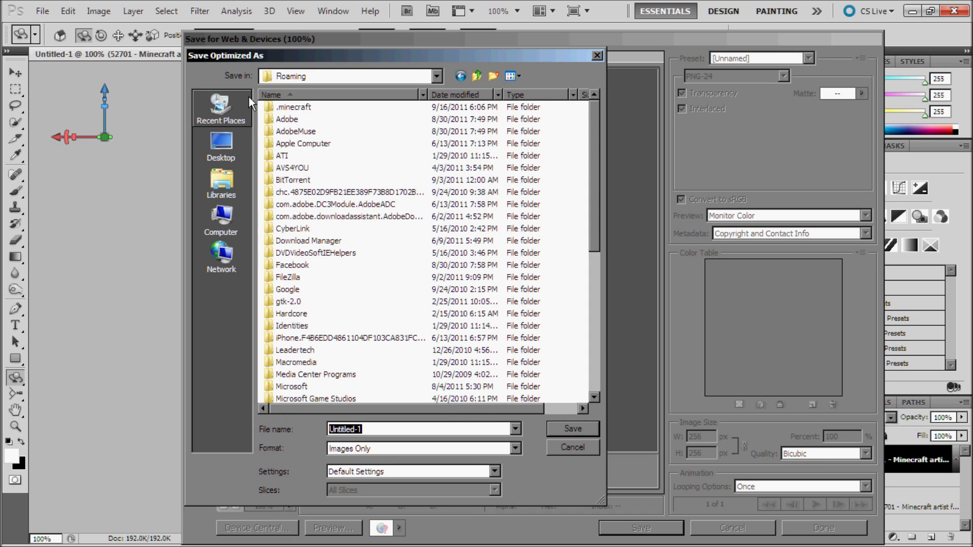
double_click(295, 106)
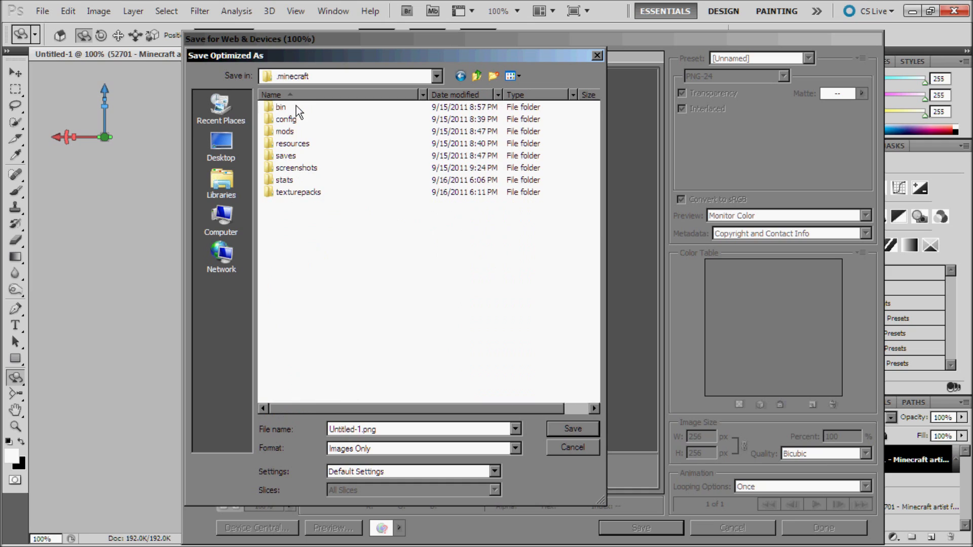
double_click(296, 192)
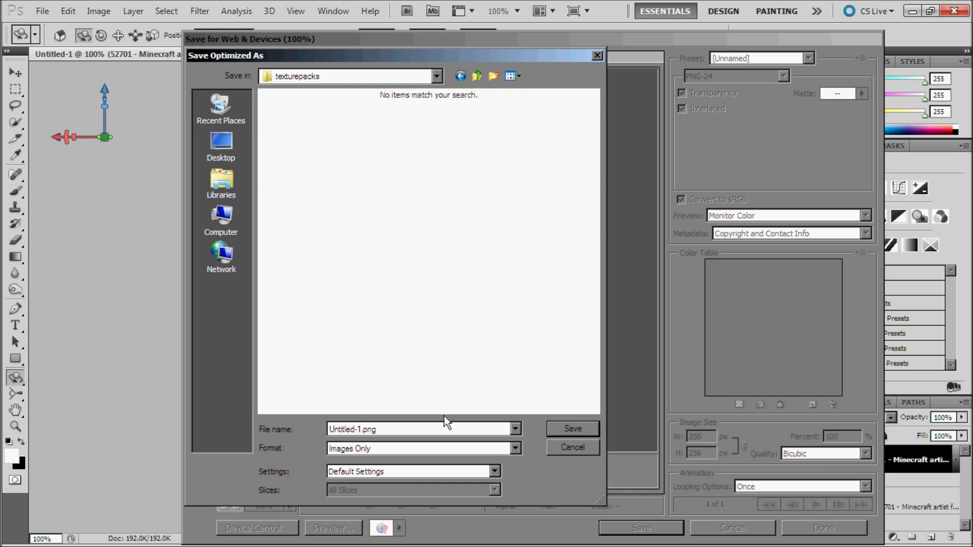
double_click(440, 430)
type("p")
type("anor")
type("ama0")
left_click(580, 429)
type("90")
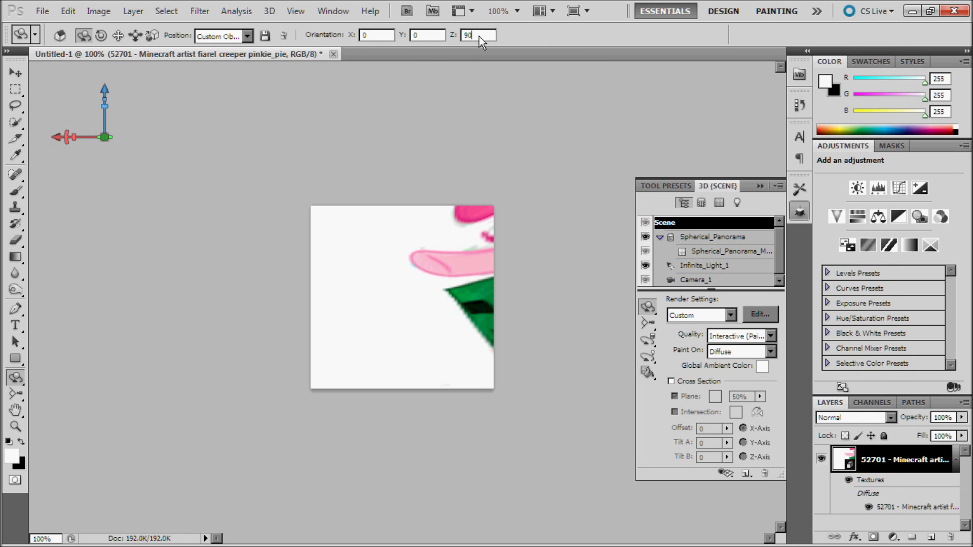
key("BackSpace")
key("BackSpace")
type("0")
Apply Z rotation 0 and export the unrotated pony view as panorama1 in texturepacks.
key("Return")
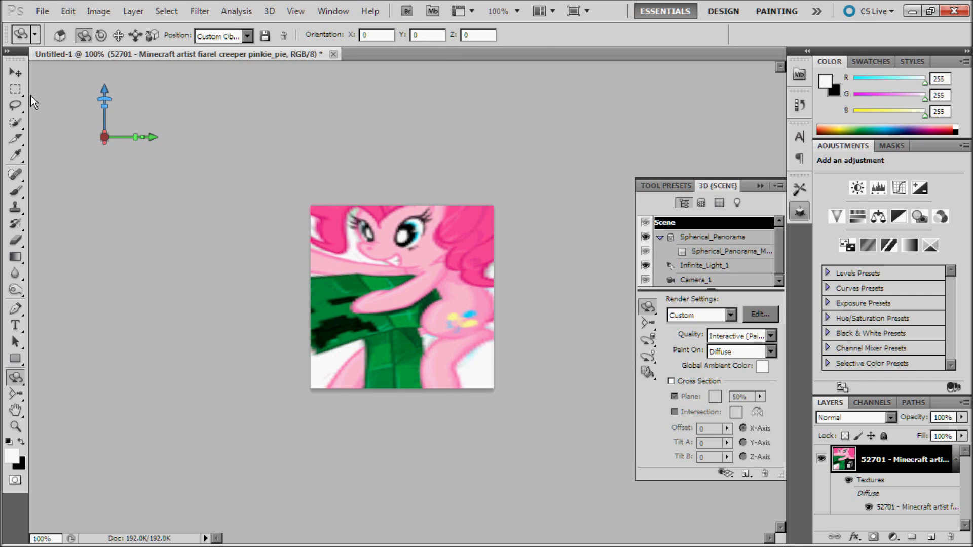
left_click(43, 10)
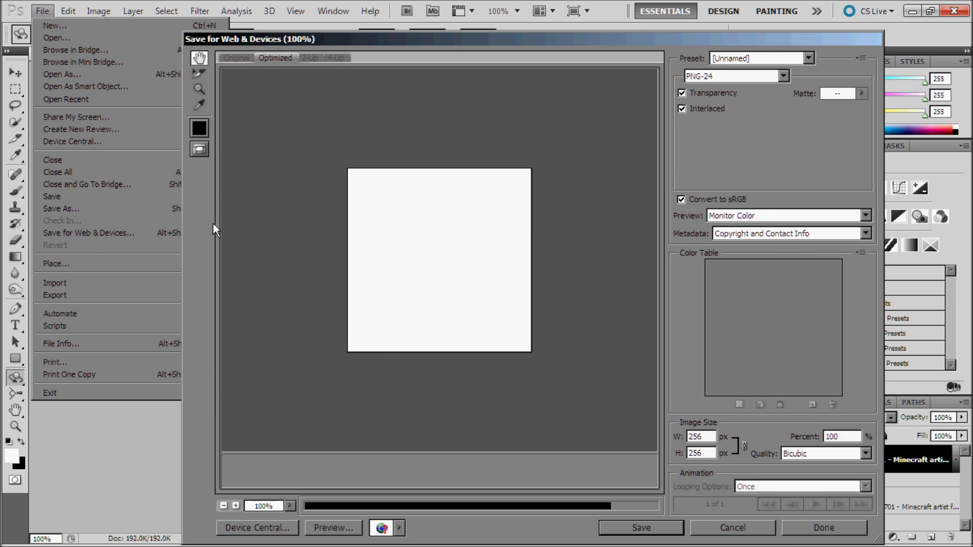
left_click(650, 532)
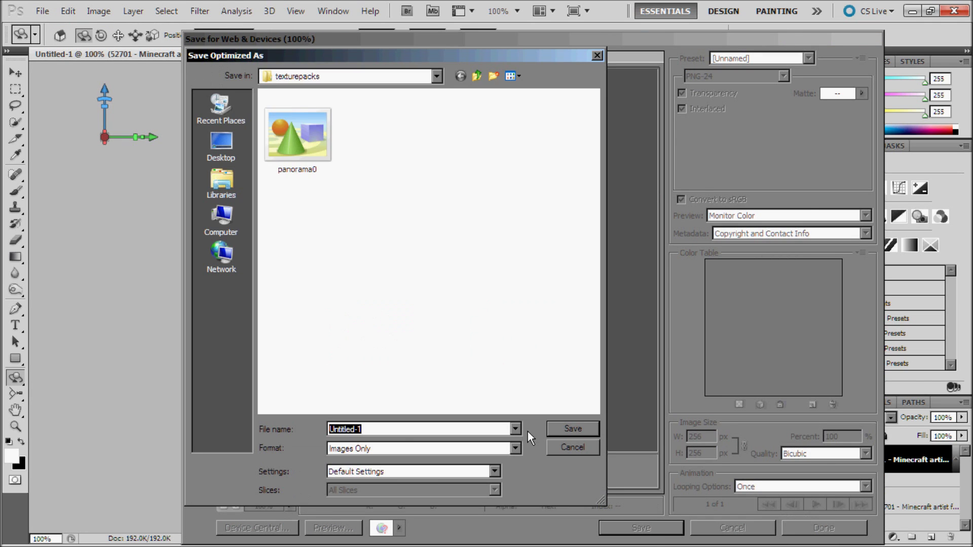
left_click(323, 153)
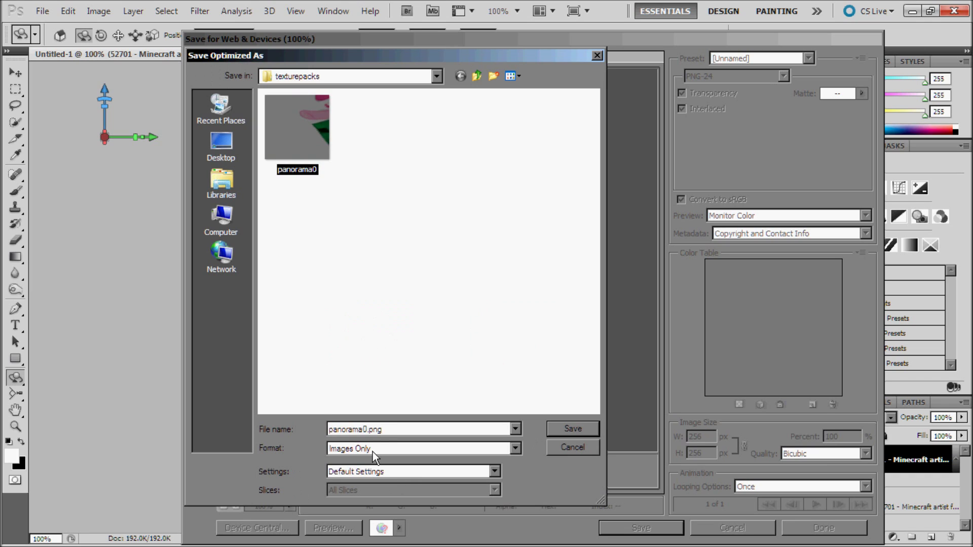
double_click(392, 433)
left_click_drag(385, 434, 362, 439)
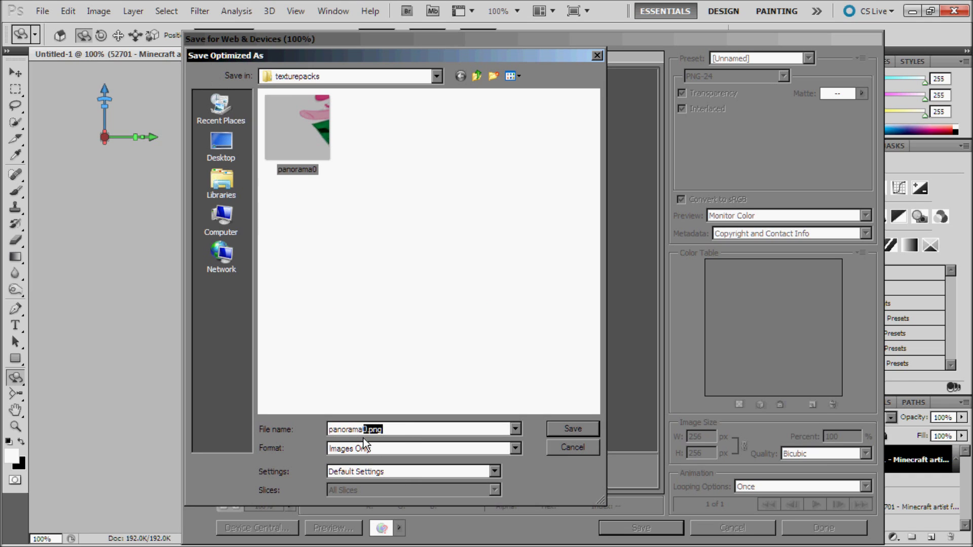
left_click(562, 429)
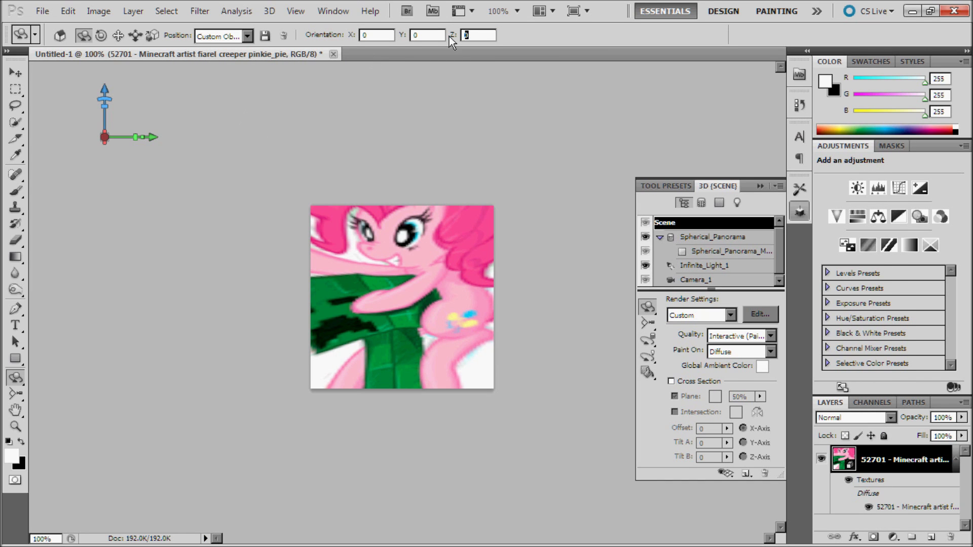
type("-90")
Apply Z rotation -90 and export the pink-mane view as panorama2 in texturepacks.
key("Return")
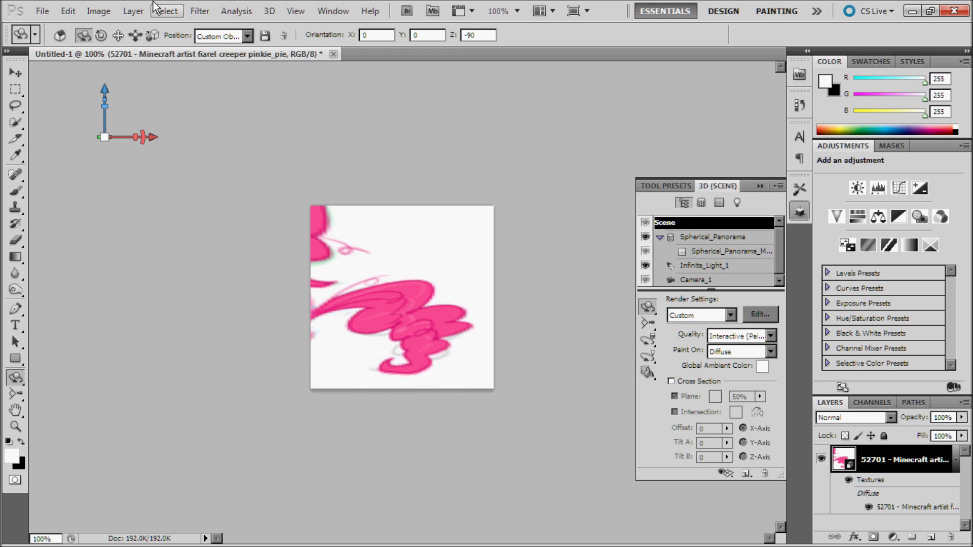
left_click(42, 11)
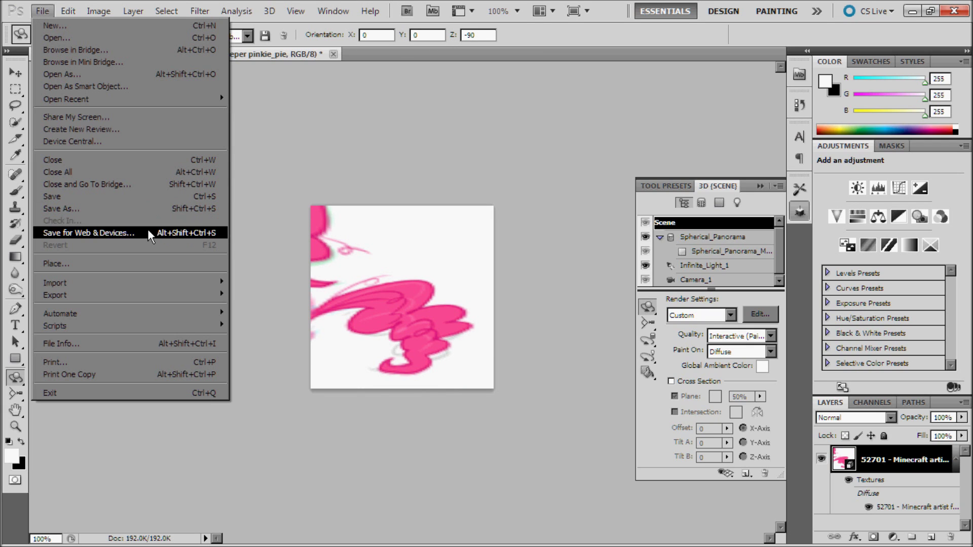
key("ctrl+alt+shift+s")
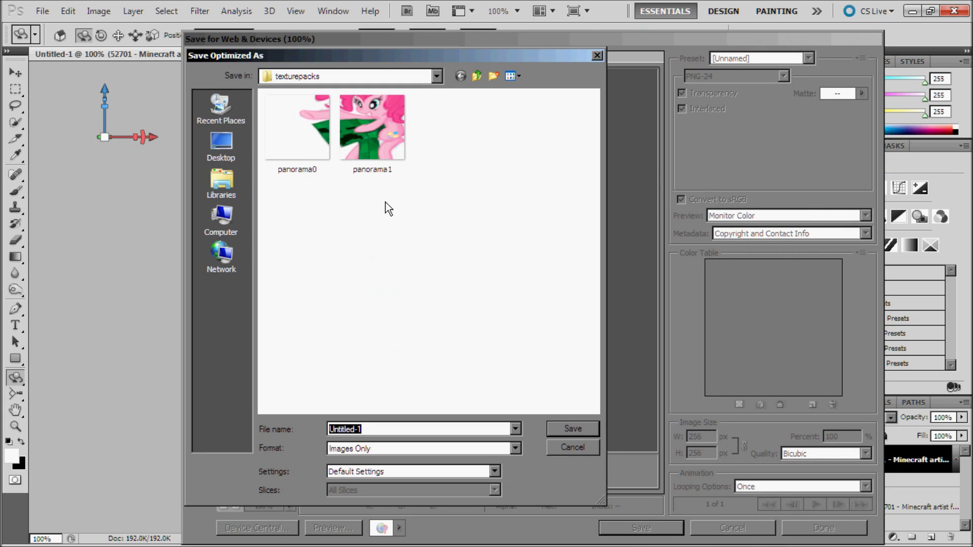
left_click(370, 145)
left_click(397, 431)
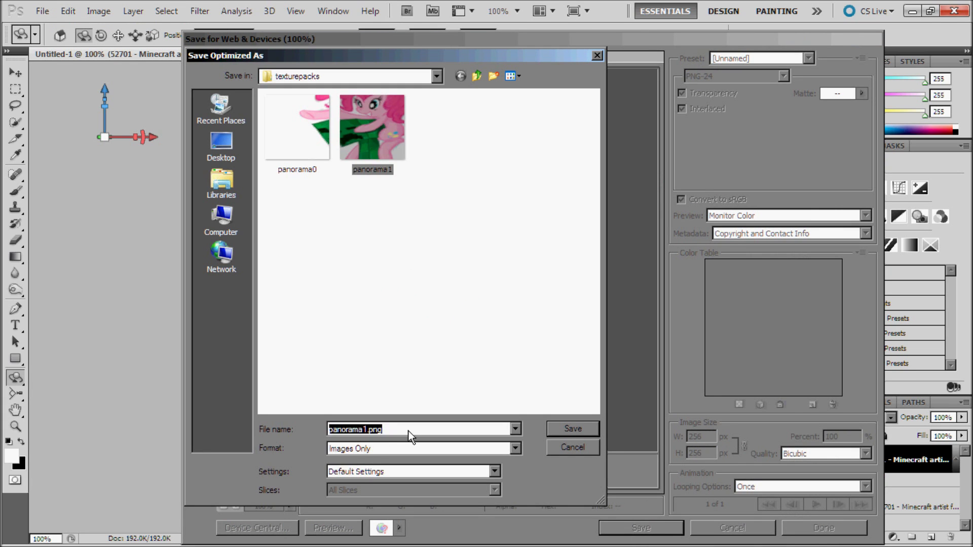
left_click_drag(404, 431, 363, 433)
left_click(570, 430)
type("-180")
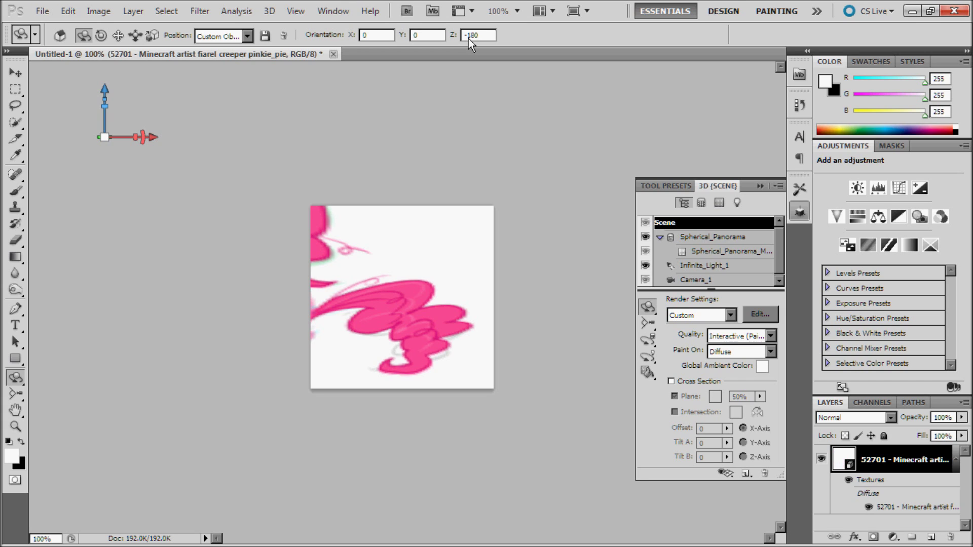
key("Return")
Export the white -180 view as panorama3, editing the name from panorama2.
left_click(42, 11)
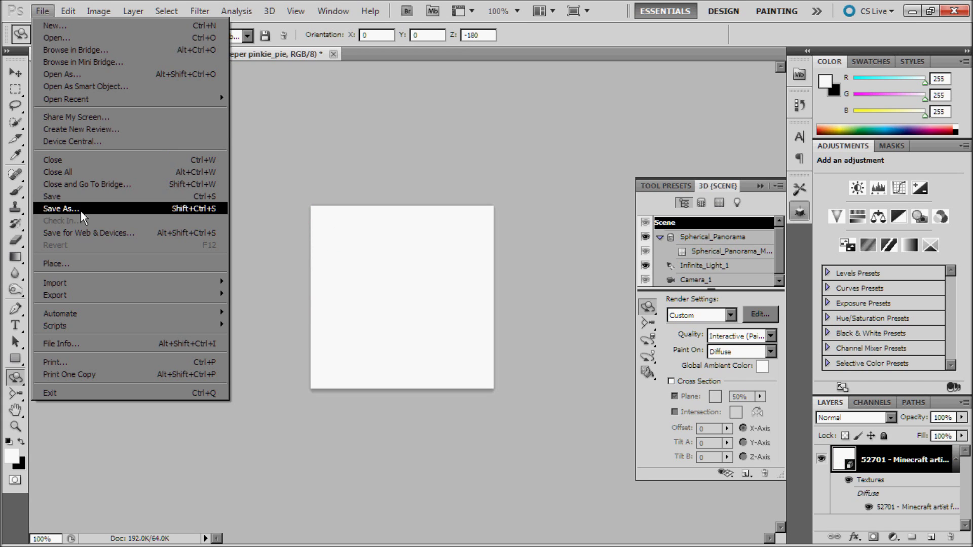
key("ctrl+alt+shift+s")
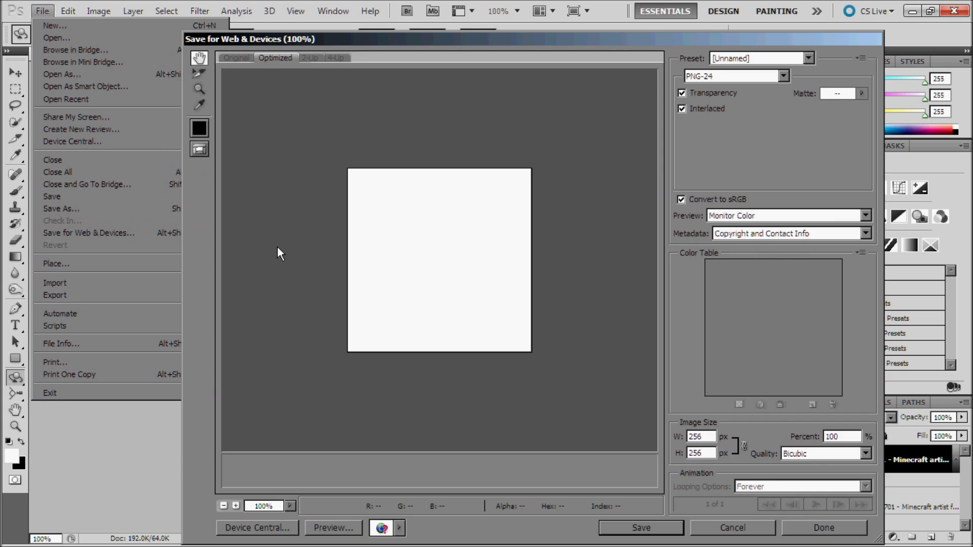
left_click(648, 527)
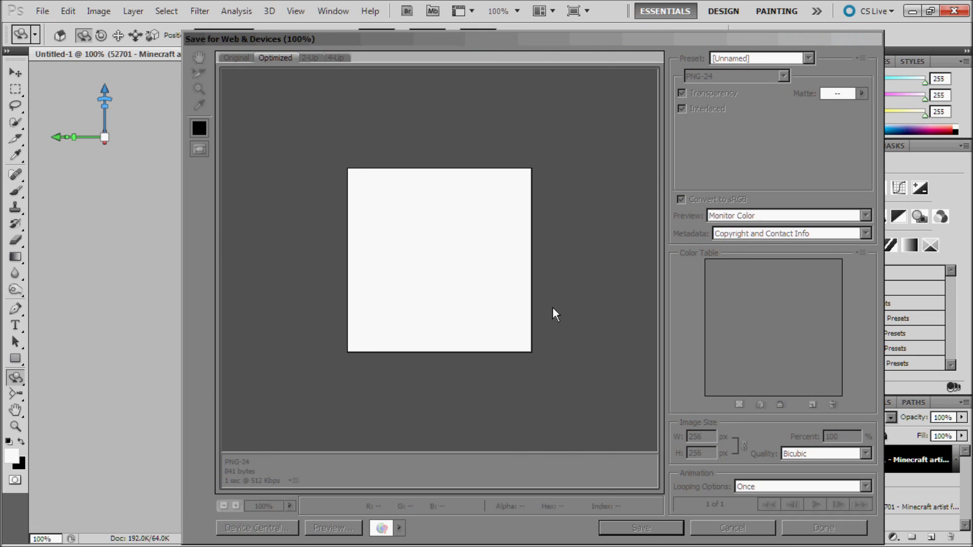
left_click(449, 130)
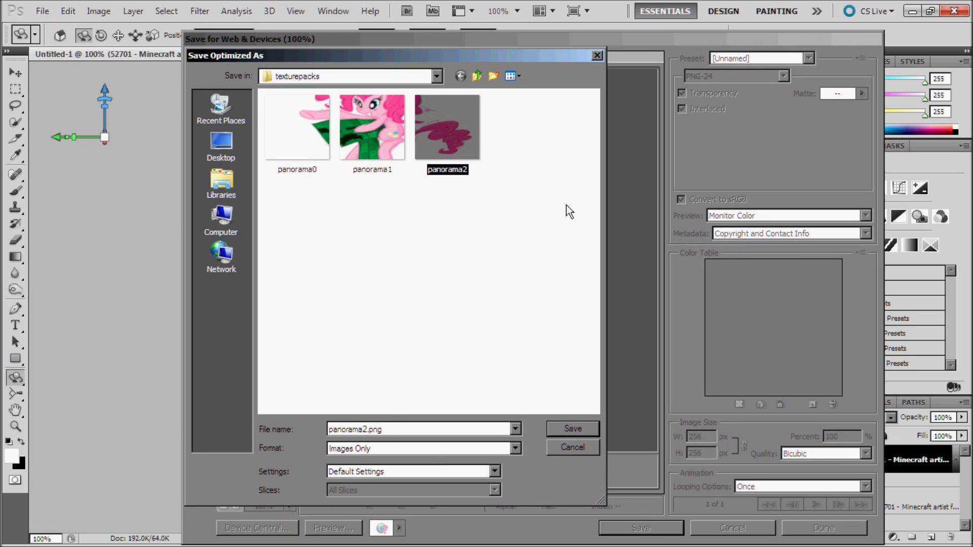
double_click(402, 429)
key("End")
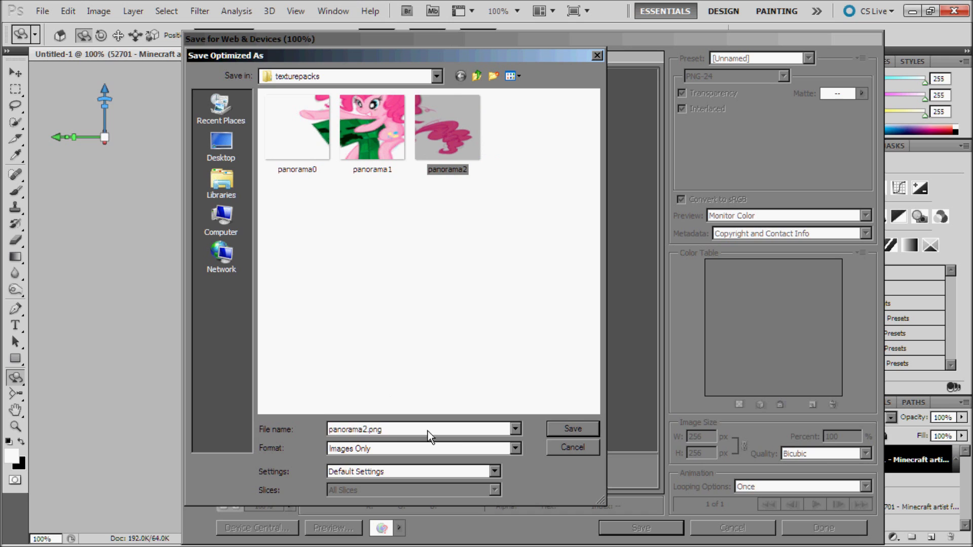
key("shift+Left")
key("shift+Left")
key("shift+Left")
key("shift+Left")
left_click(563, 425)
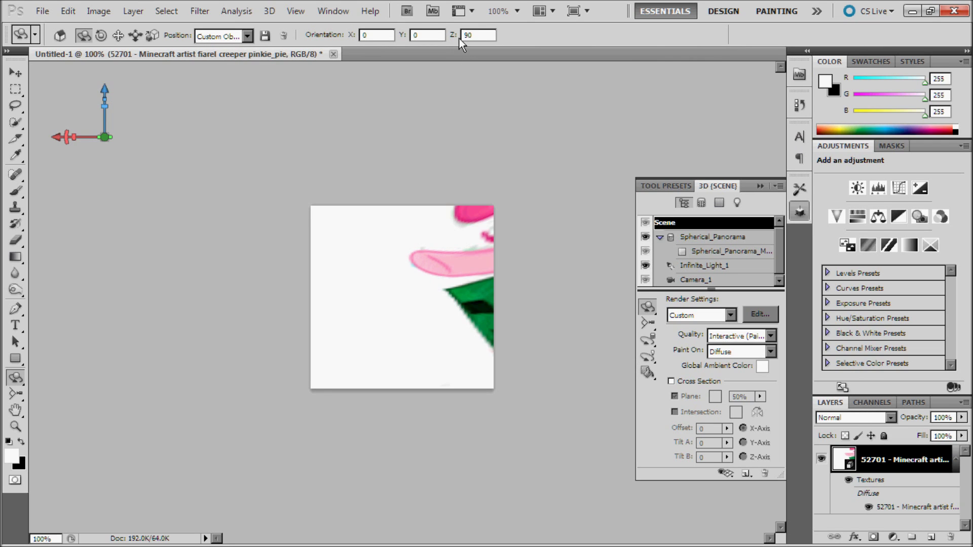
Set X orientation to 90 and export the green creeper view as panorama5.
left_click(373, 35)
type("90")
key("Return")
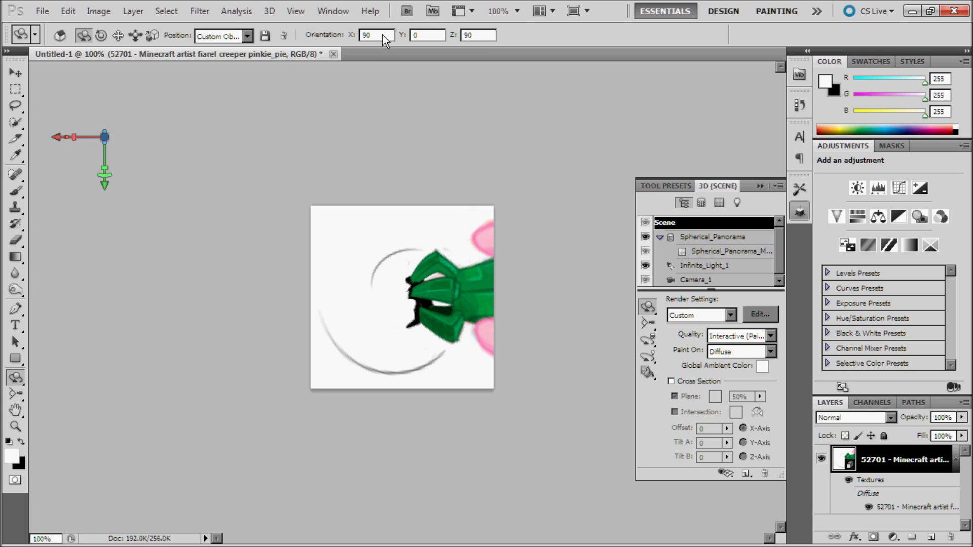
left_click(40, 12)
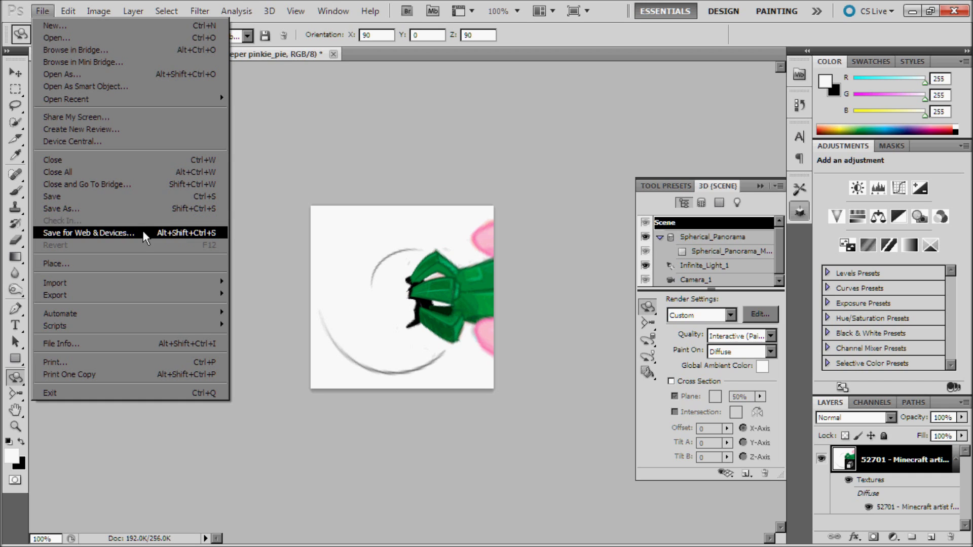
left_click(205, 225)
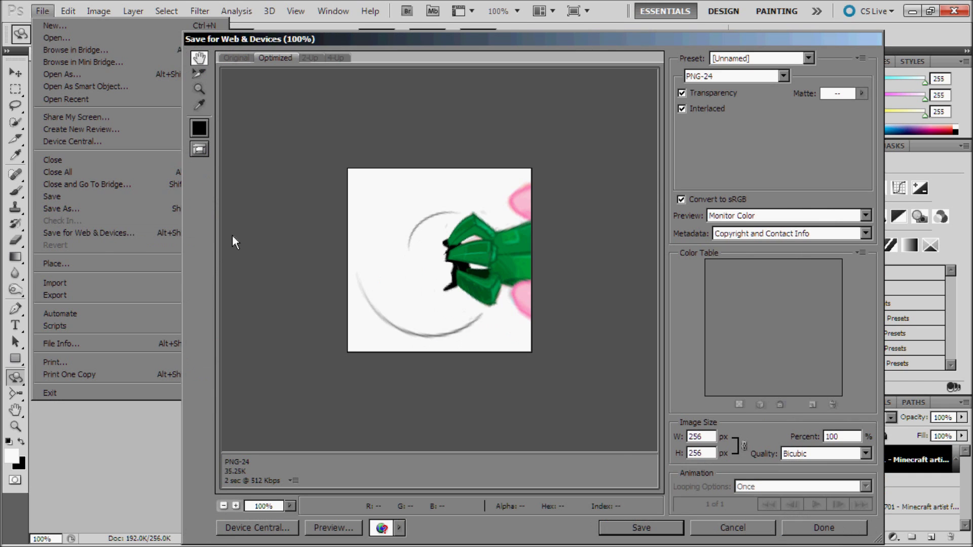
left_click(648, 527)
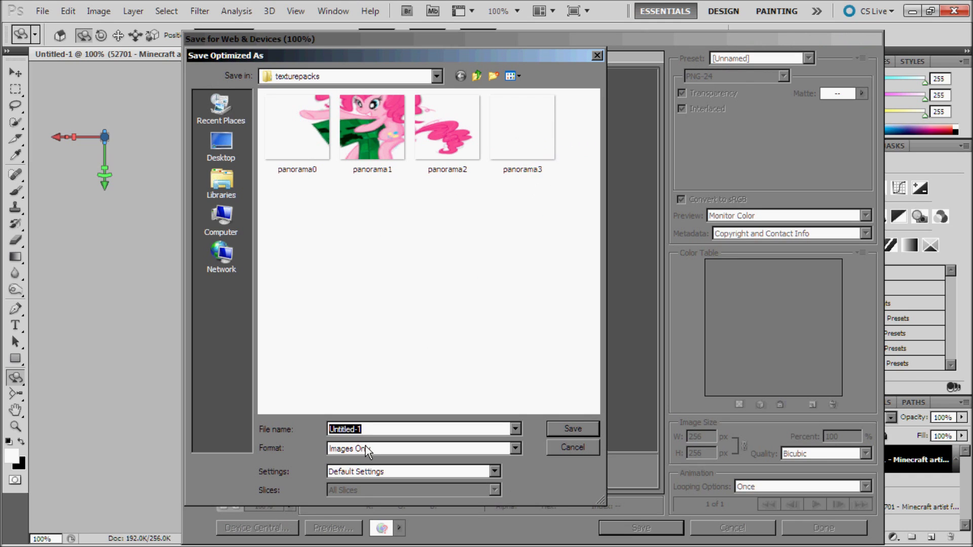
left_click(519, 125)
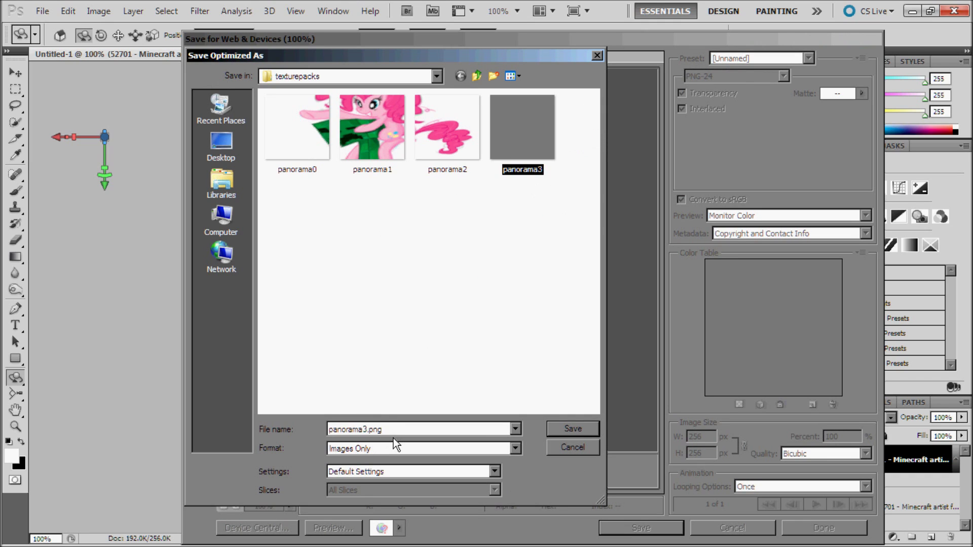
left_click(415, 431)
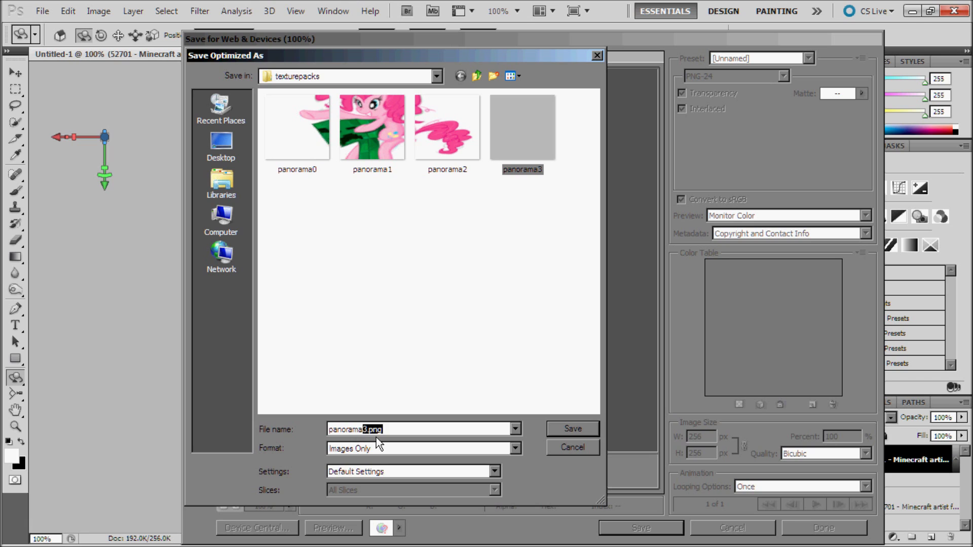
type("5")
left_click(575, 429)
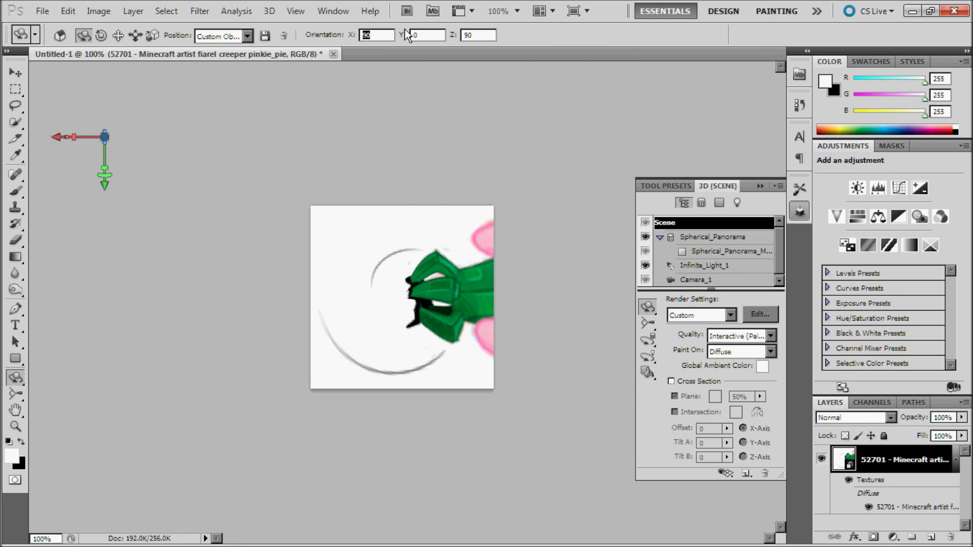
key("Left")
type("-")
Apply the X −90 pink-mane view and export it as a renumbered panorama PNG.
key("Return")
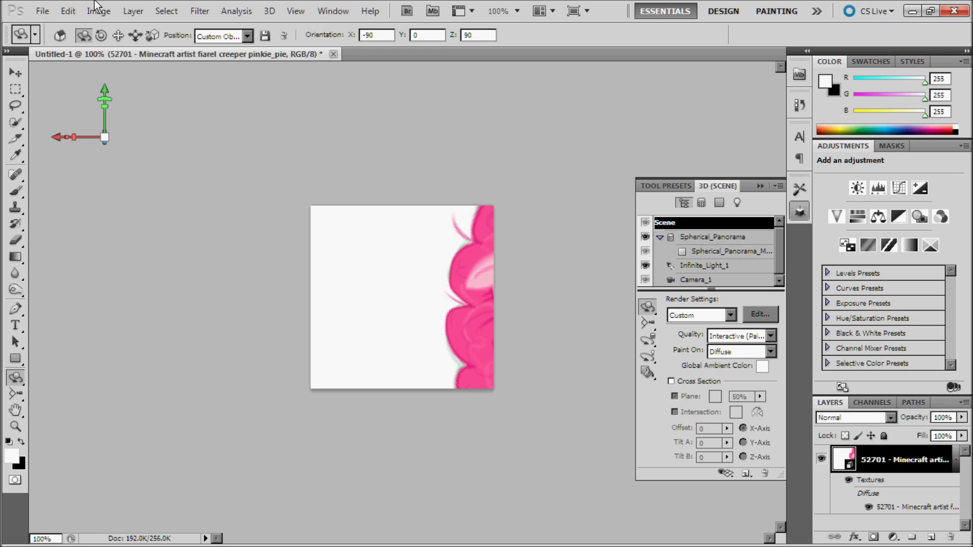
left_click(43, 11)
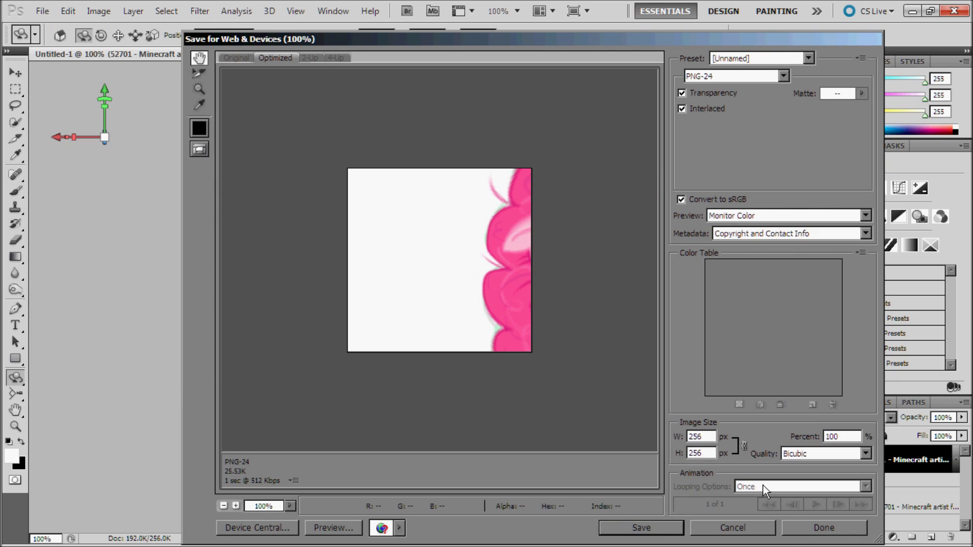
left_click(652, 528)
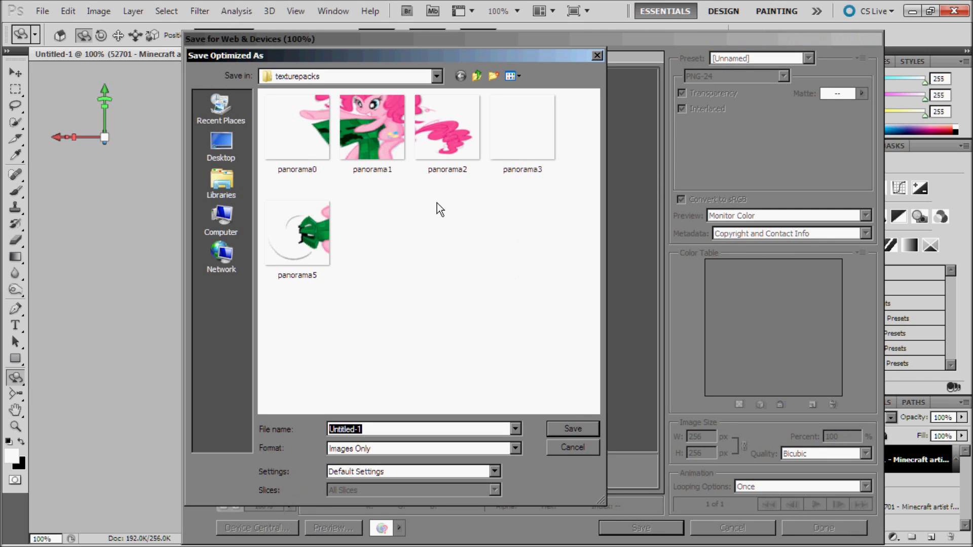
left_click(510, 149)
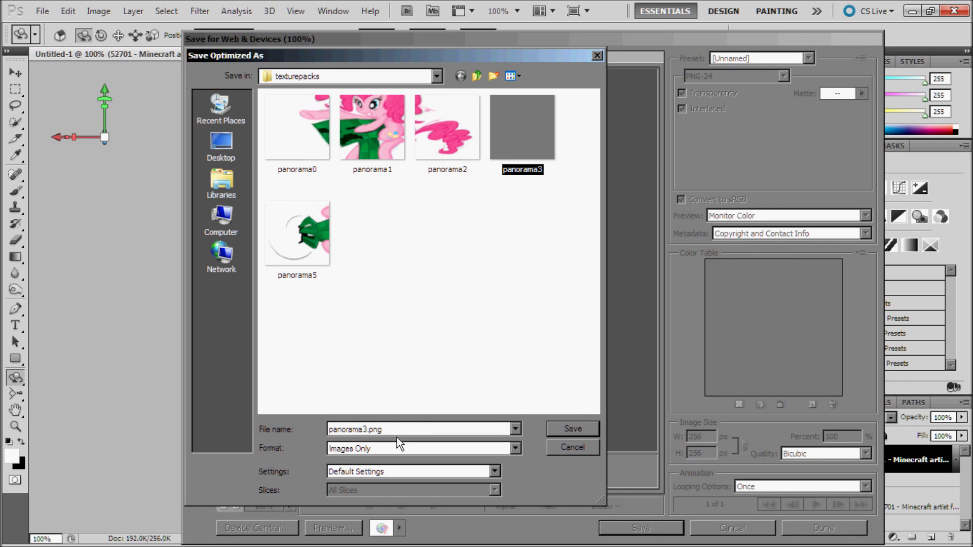
left_click(418, 429)
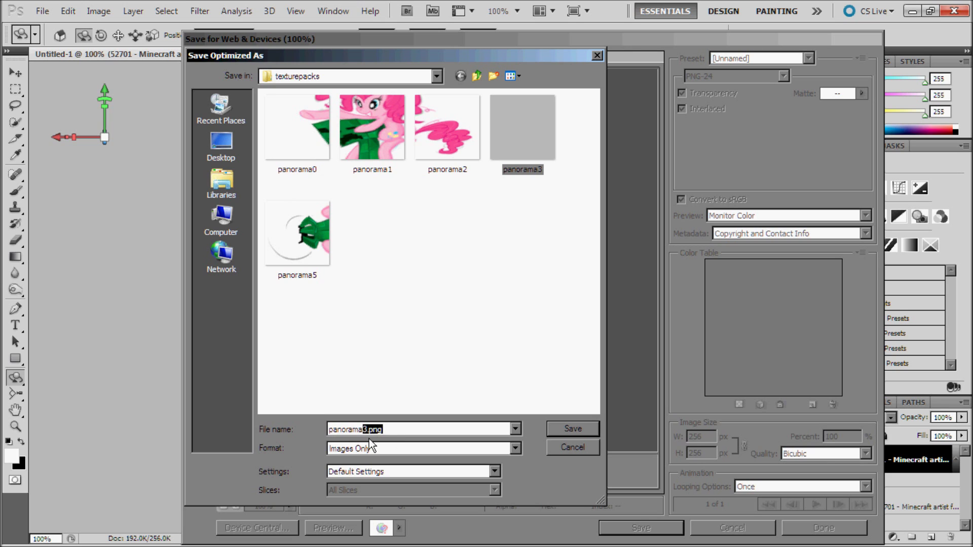
type("4")
left_click(568, 427)
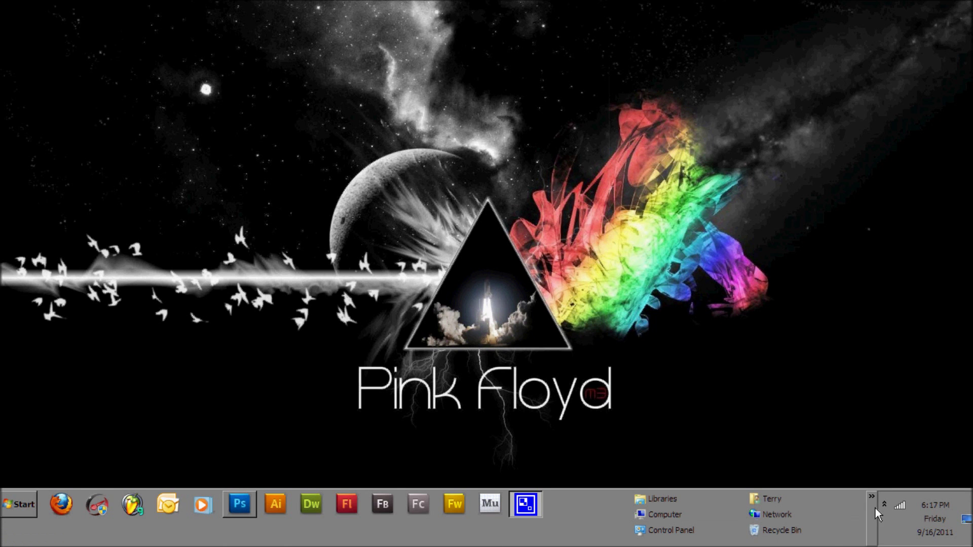
Browse to %appdata%\.minecraft\texturepacks and bring up actions for the johnsmith_V8 archive.
left_click(681, 500)
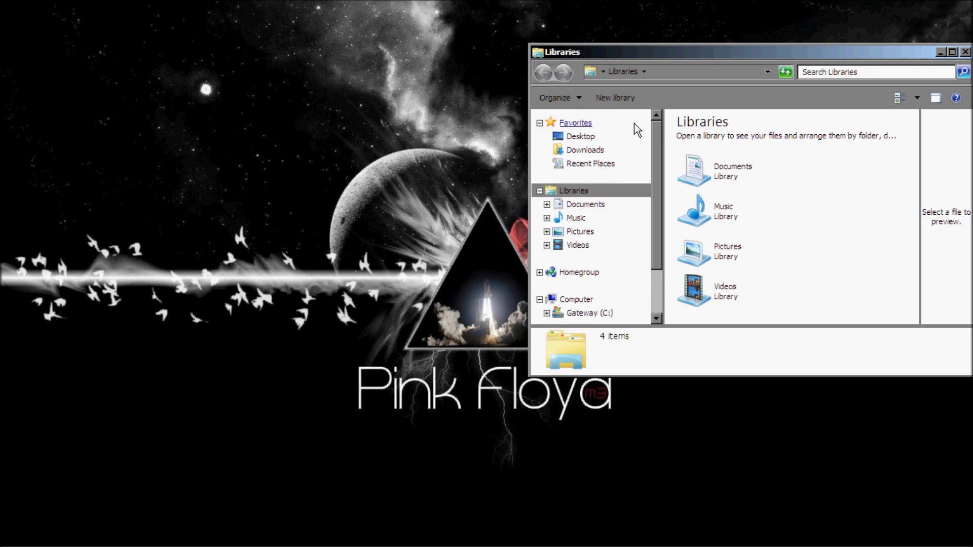
left_click(669, 73)
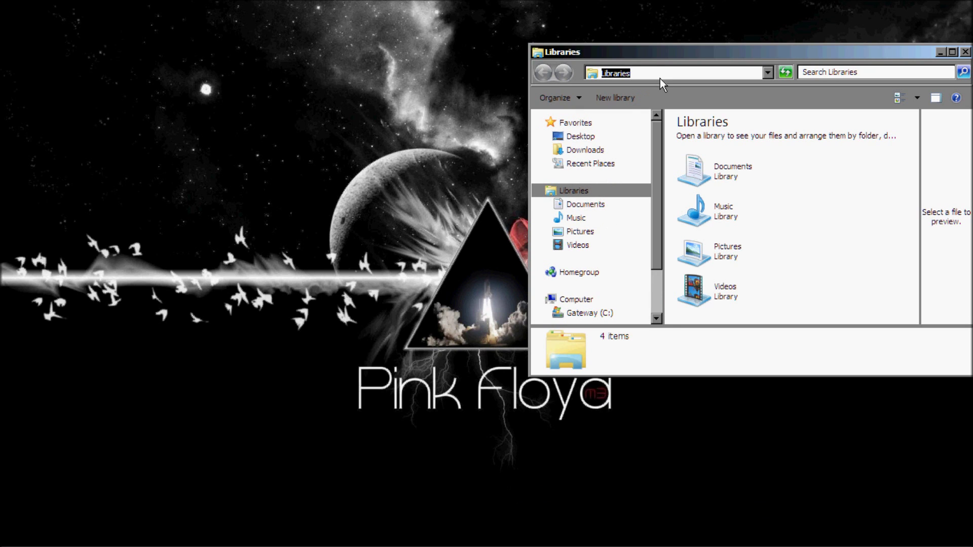
type("%%")
type("appda")
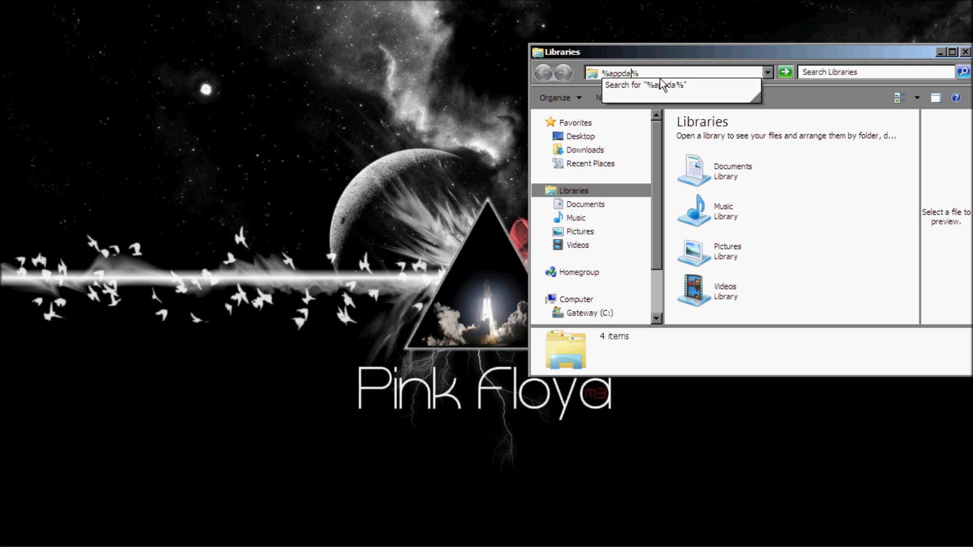
type("ta")
key("Return")
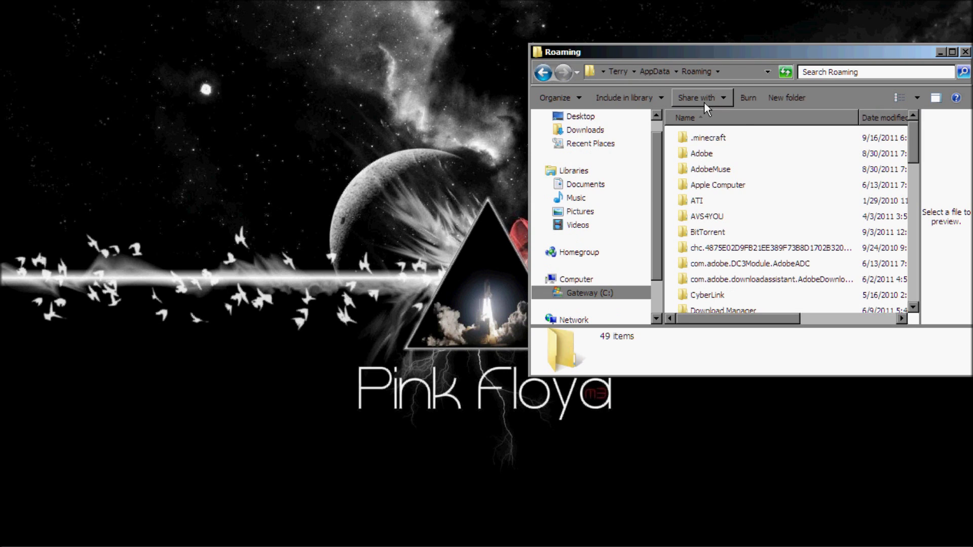
double_click(700, 137)
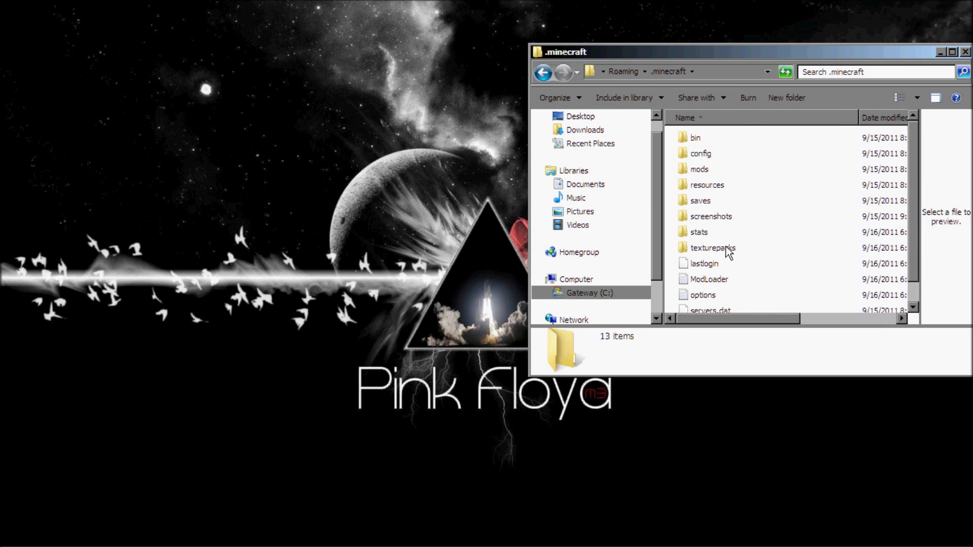
double_click(727, 250)
left_click_drag(731, 53, 561, 40)
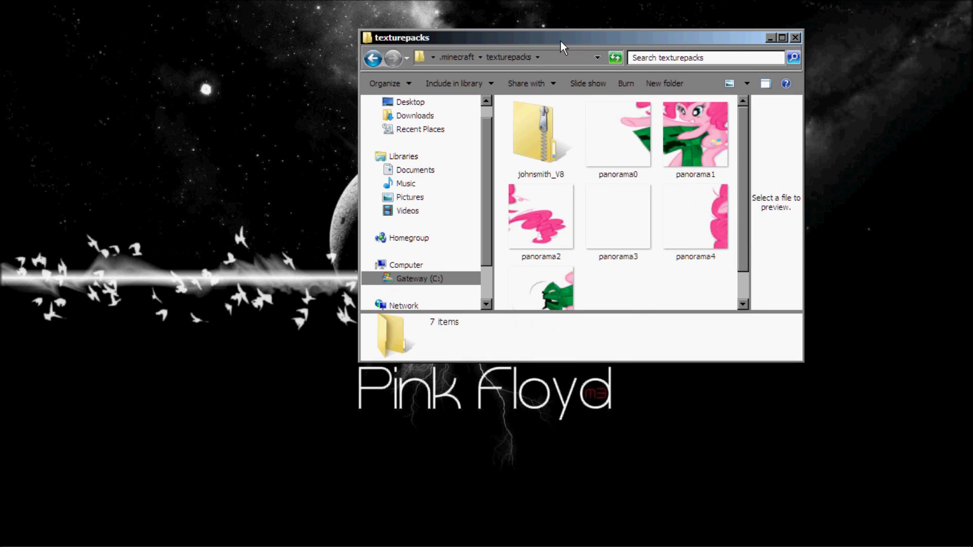
right_click(546, 147)
mouse_move(601, 259)
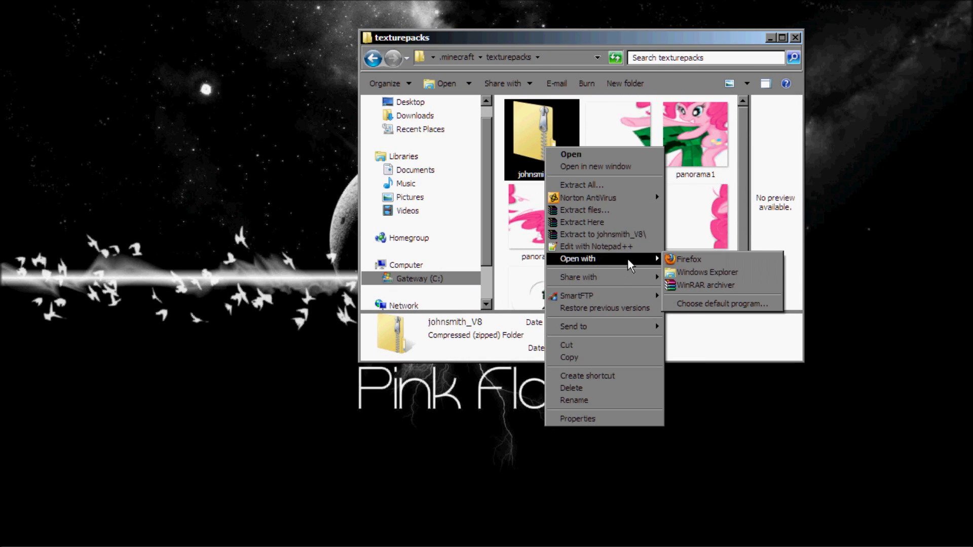
Open johnsmith_V8.zip in WinRAR and create a 'title' folder in it.
left_click(717, 286)
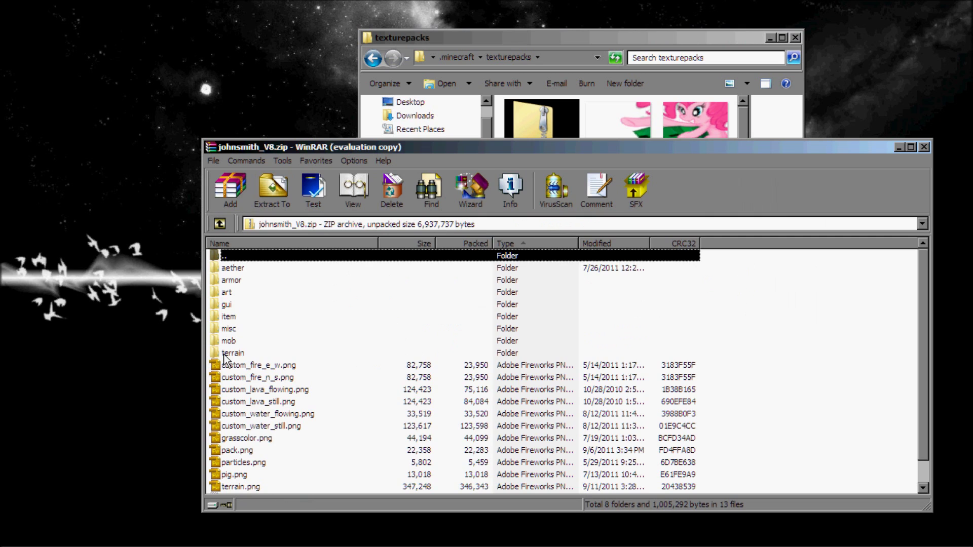
left_click(632, 316)
right_click(761, 330)
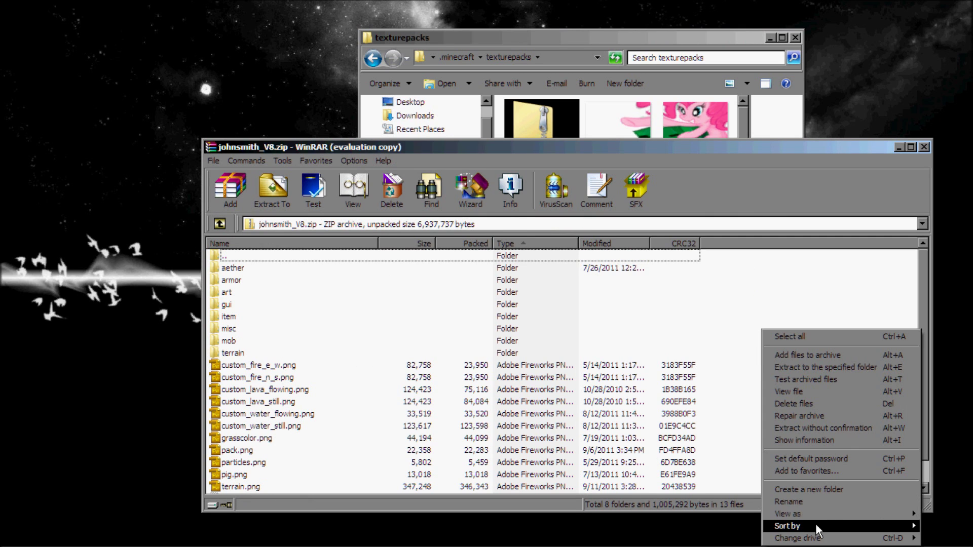
left_click(822, 490)
type("t")
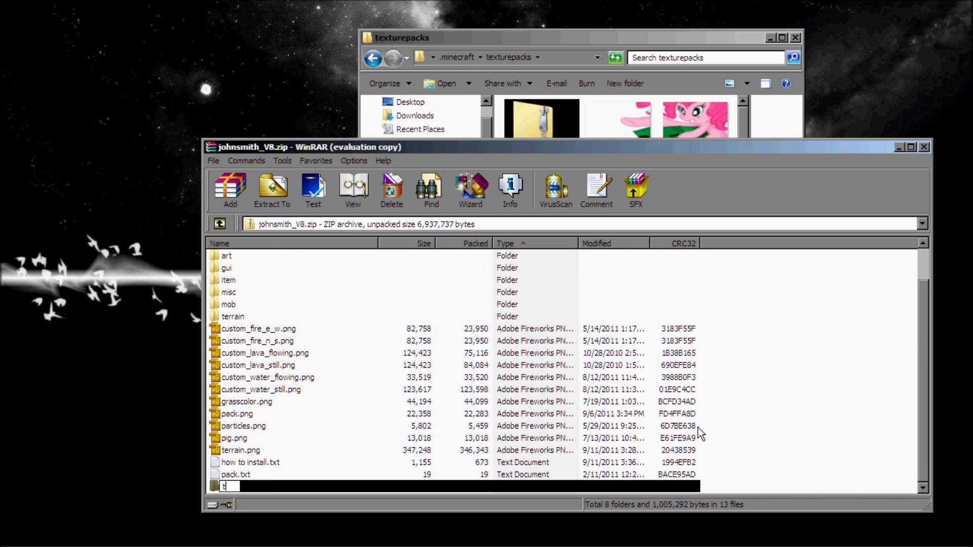
type("itl")
type("e")
key("Return")
Create a 'bg' folder inside title and open it.
double_click(228, 330)
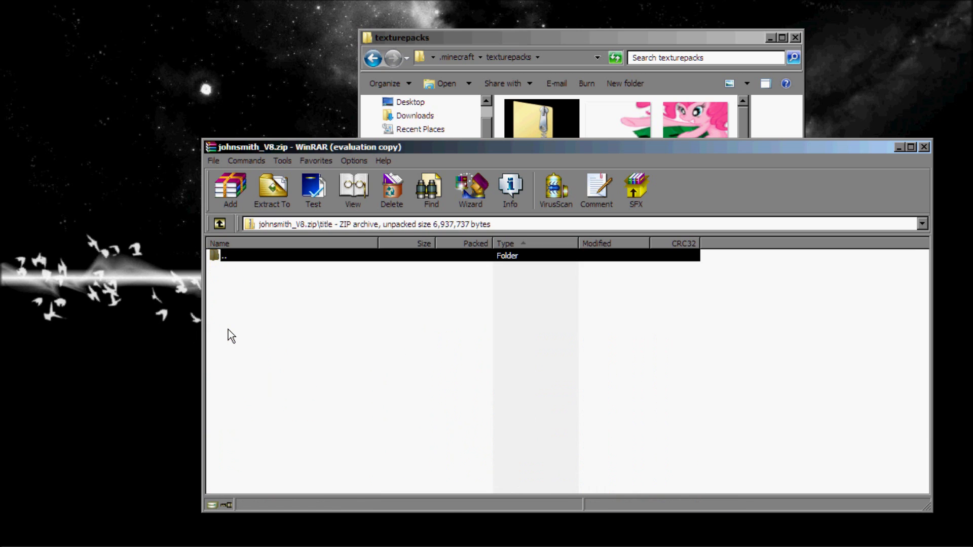
right_click(294, 328)
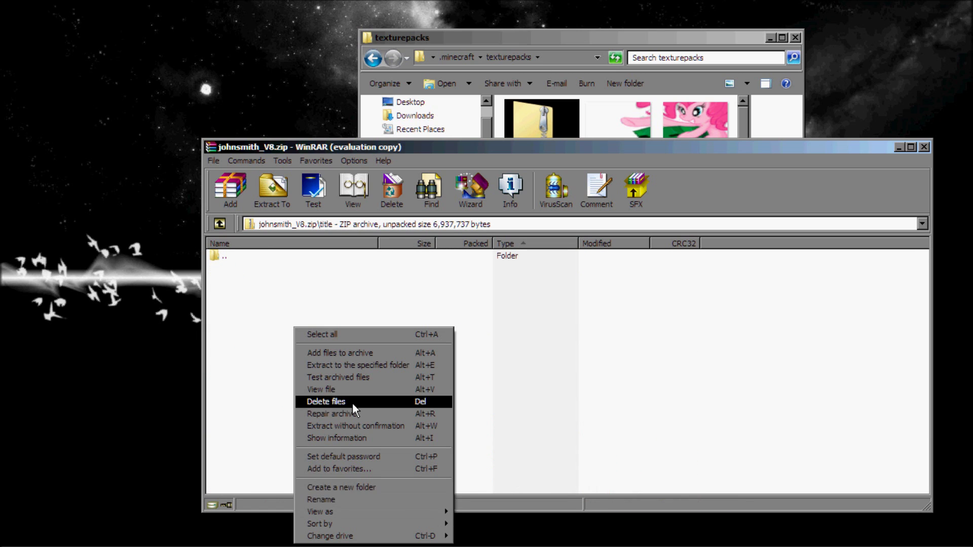
left_click(391, 489)
type("bg")
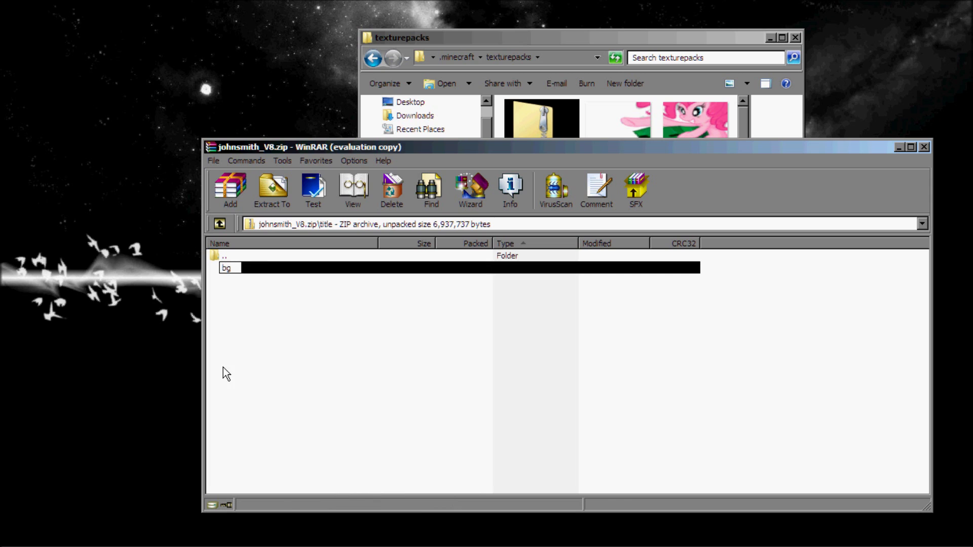
left_click_drag(223, 367, 347, 302)
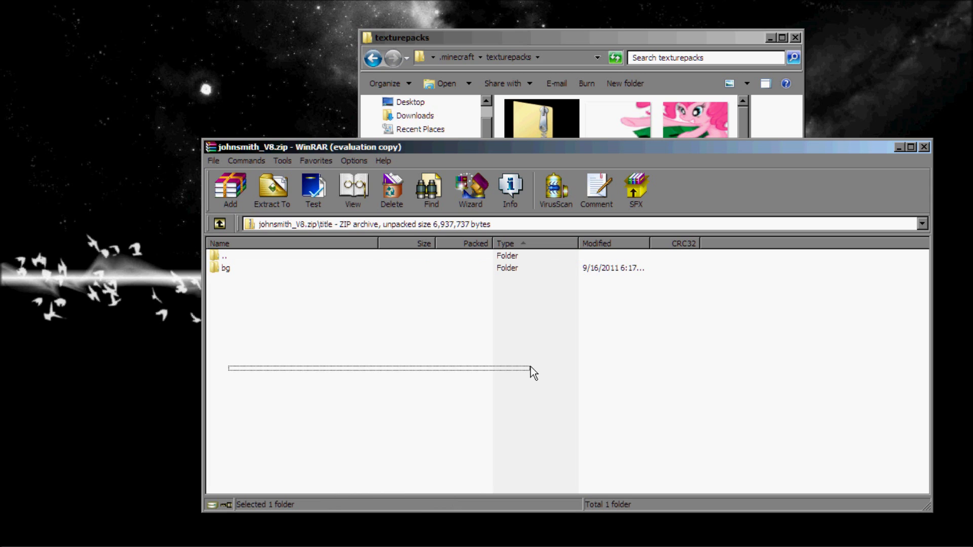
double_click(222, 270)
Add panorama0–panorama5 PNGs into title\bg, then close Explorer and WinRAR.
left_click_drag(347, 154, 269, 200)
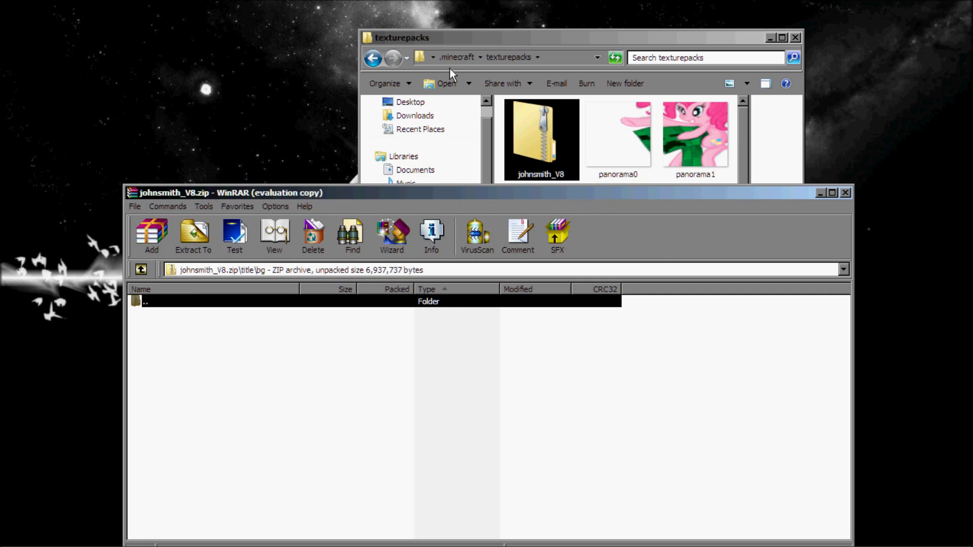
left_click(455, 44)
left_click(710, 283)
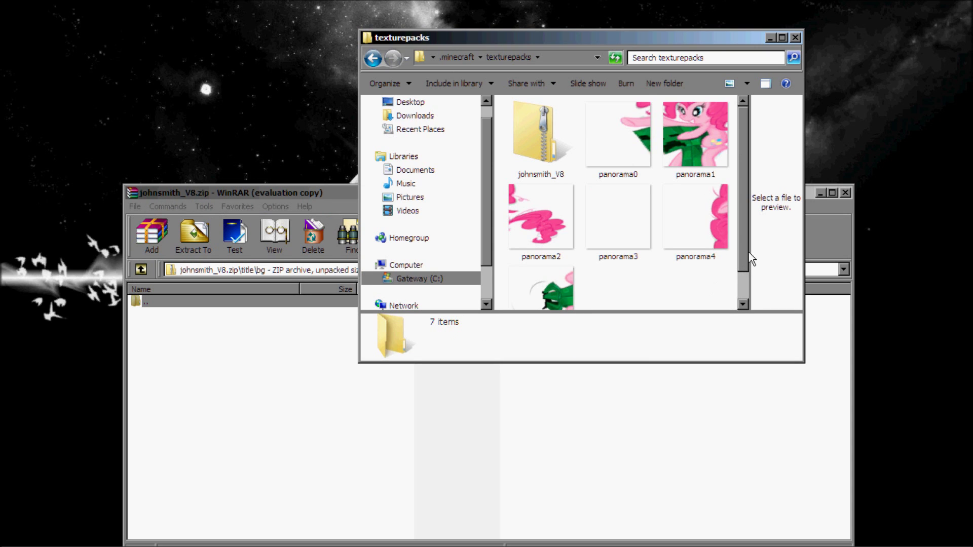
mouse_move(743, 261)
left_mouse_down()
mouse_move(742, 286)
mouse_move(608, 145)
left_mouse_up()
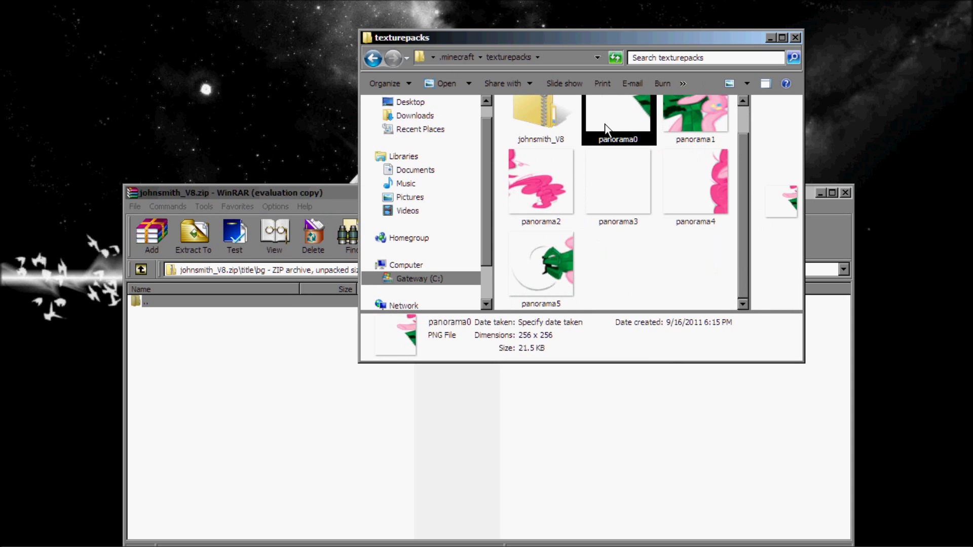
left_click(723, 274)
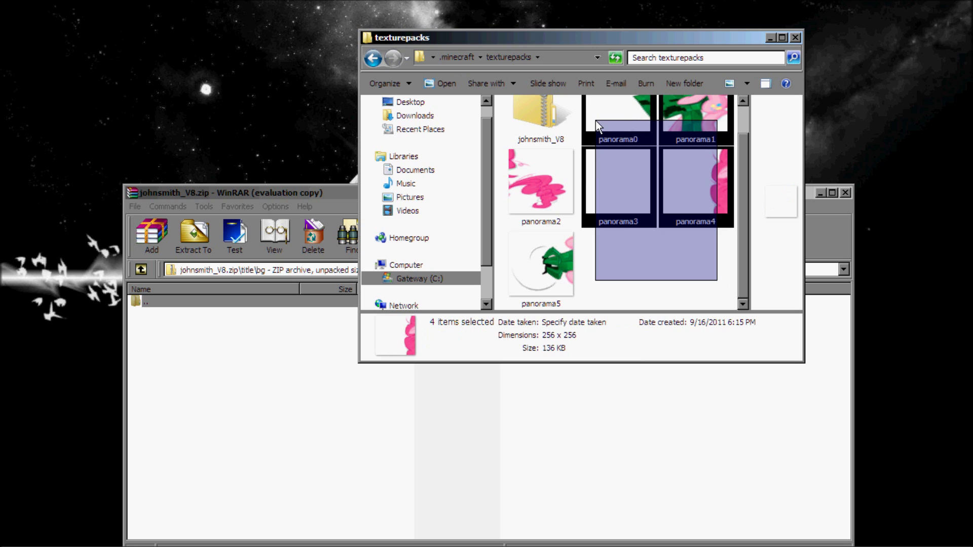
left_click_drag(722, 274, 595, 121)
left_click(571, 252, "shift")
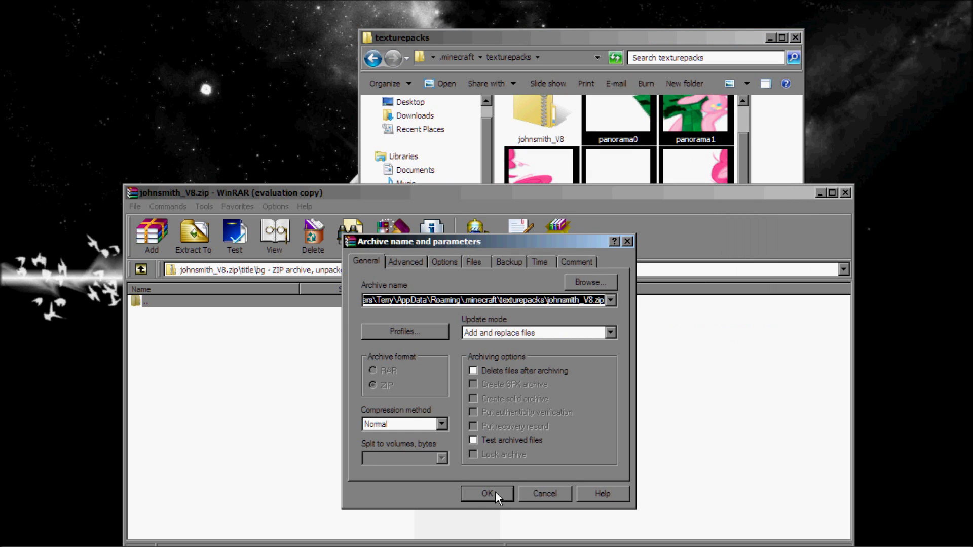
left_click(488, 494)
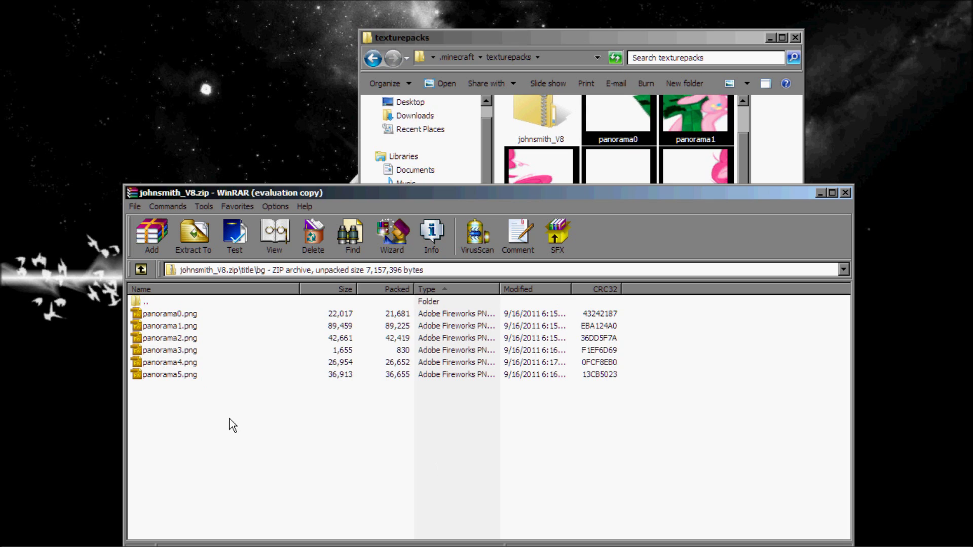
left_click(794, 38)
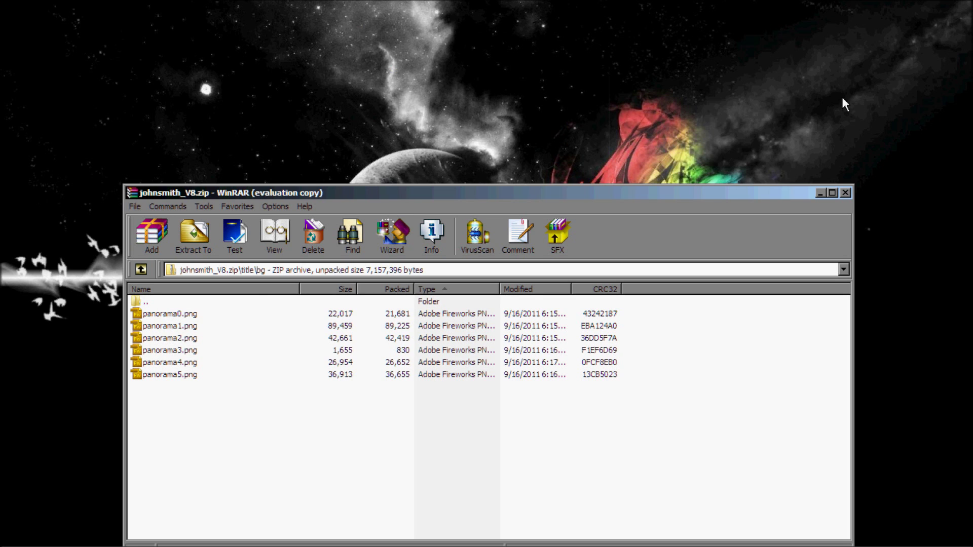
left_click(845, 193)
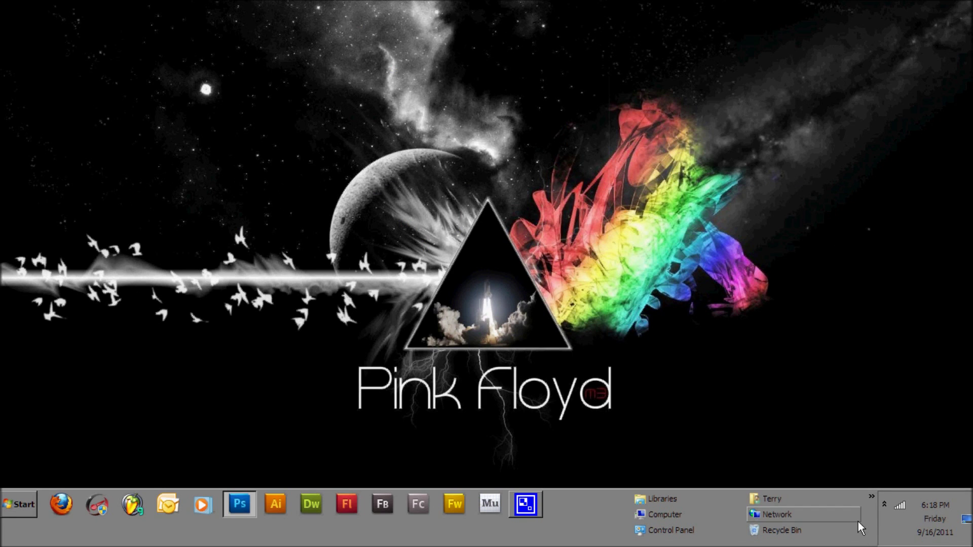
Start Minecraft from the desktop toolbar shortcut, log in, and maximize the game window.
left_click(873, 515)
left_click(748, 96)
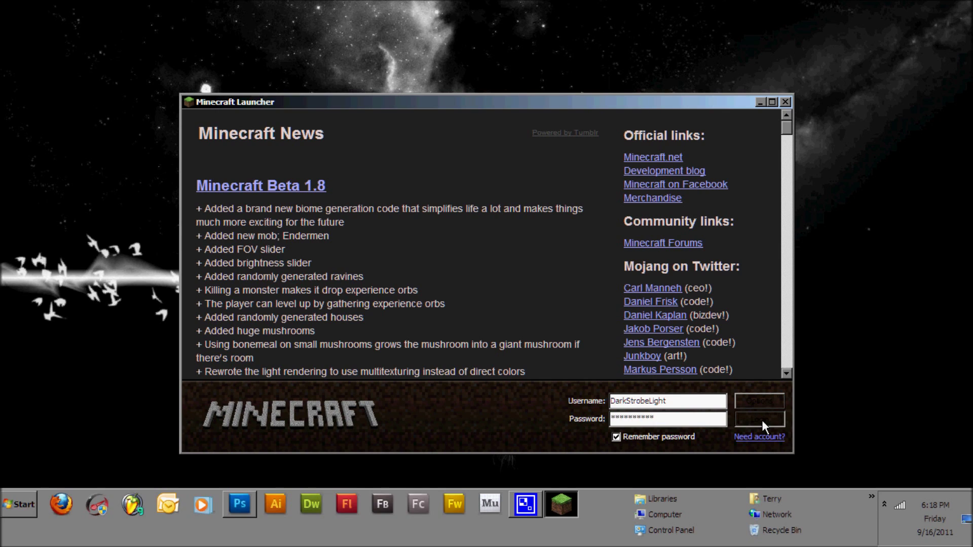
left_click(761, 420)
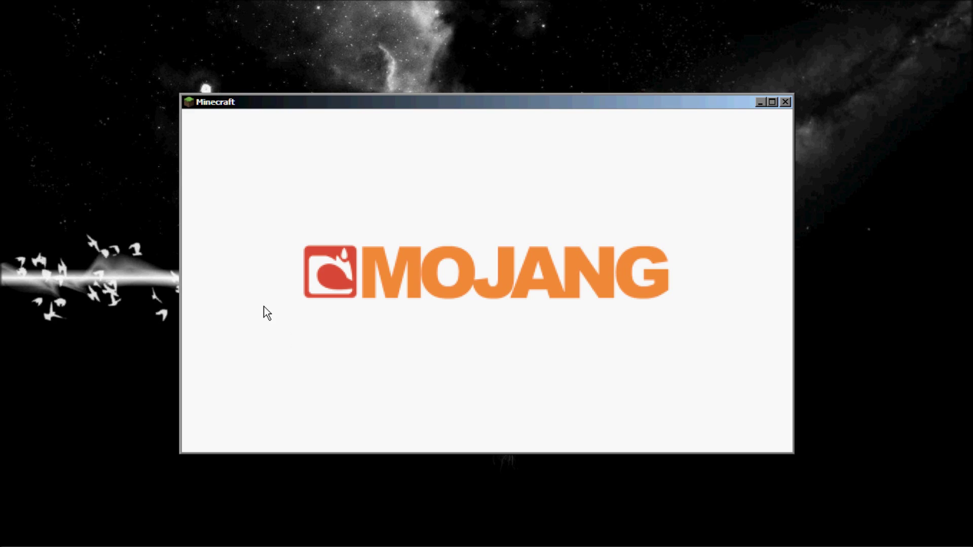
left_click(772, 102)
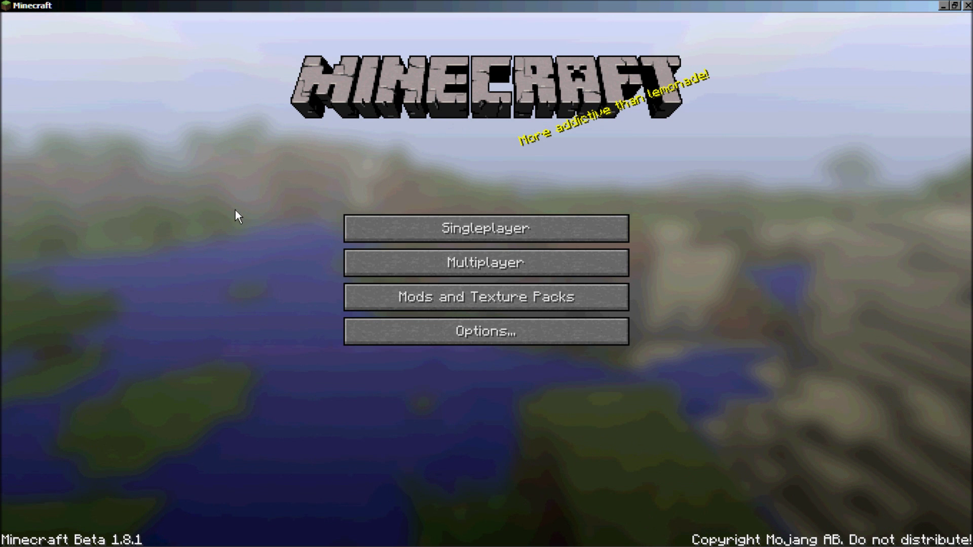
Select johnsmith_V8.zip under Mods and Texture Packs, then return to the main menu.
left_click(460, 297)
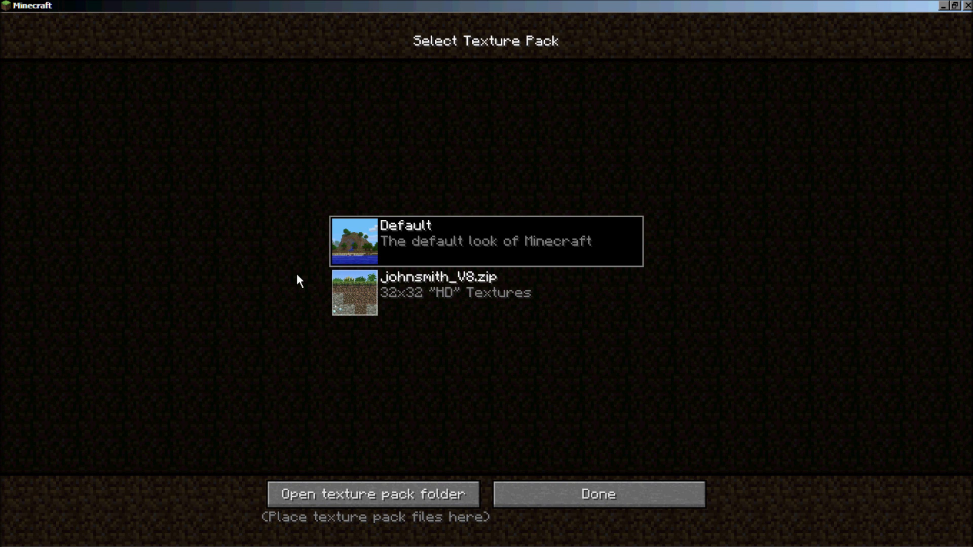
left_click(365, 303)
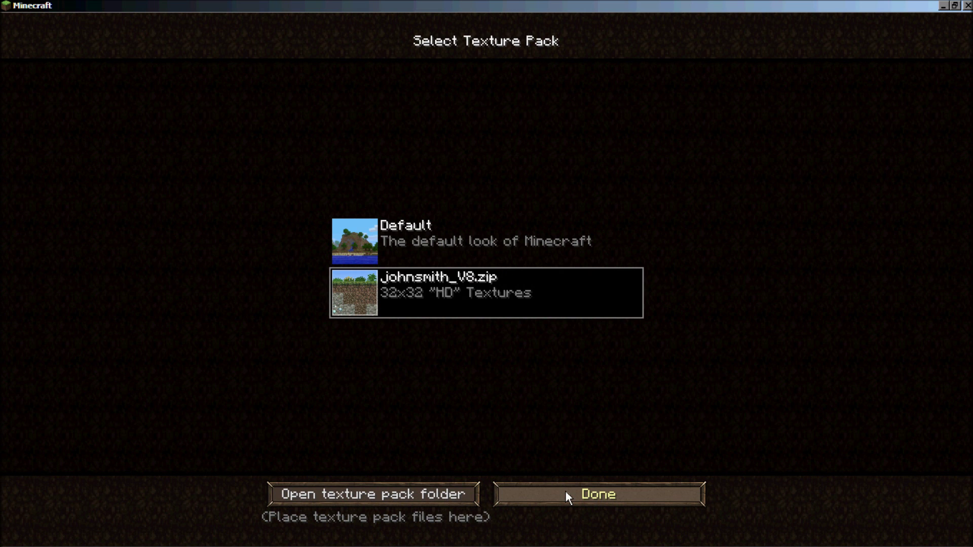
key("Escape")
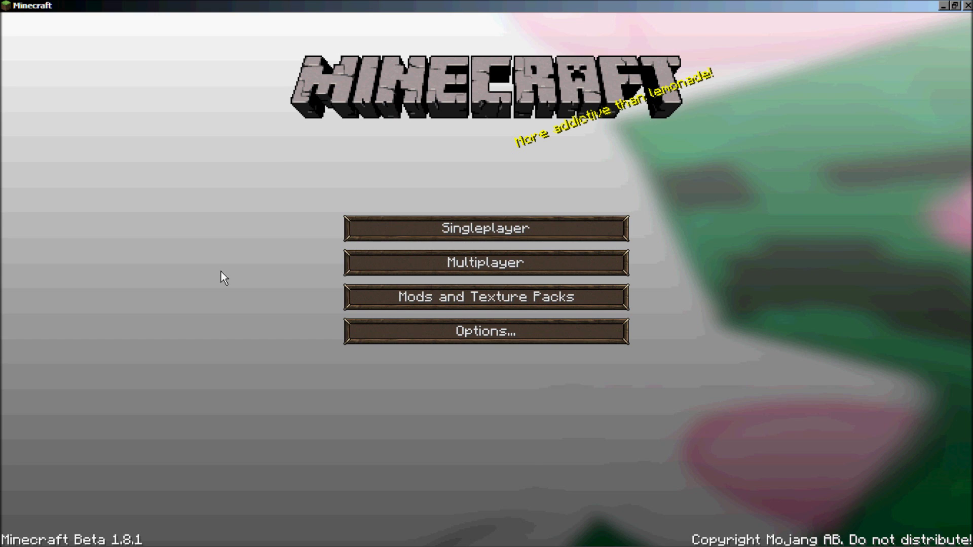